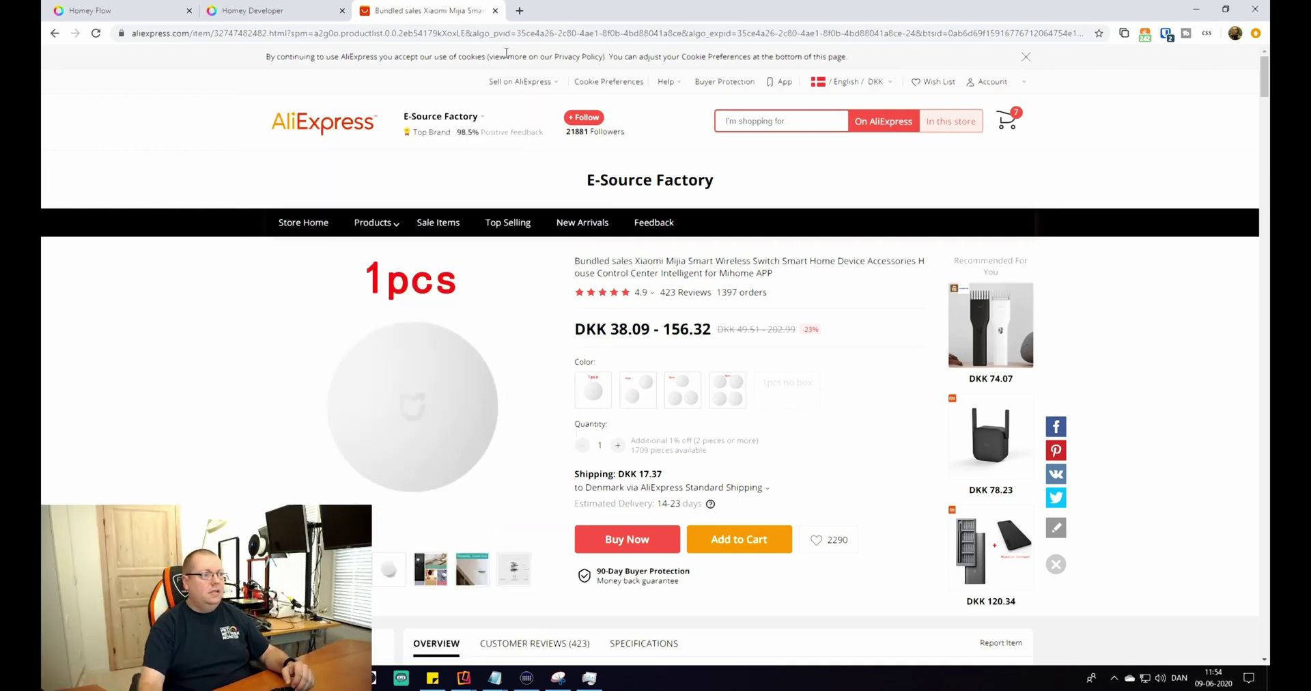
# Step: Search Google for "doorbell mp3" in a new browser tab
pyautogui.click(519, 10)
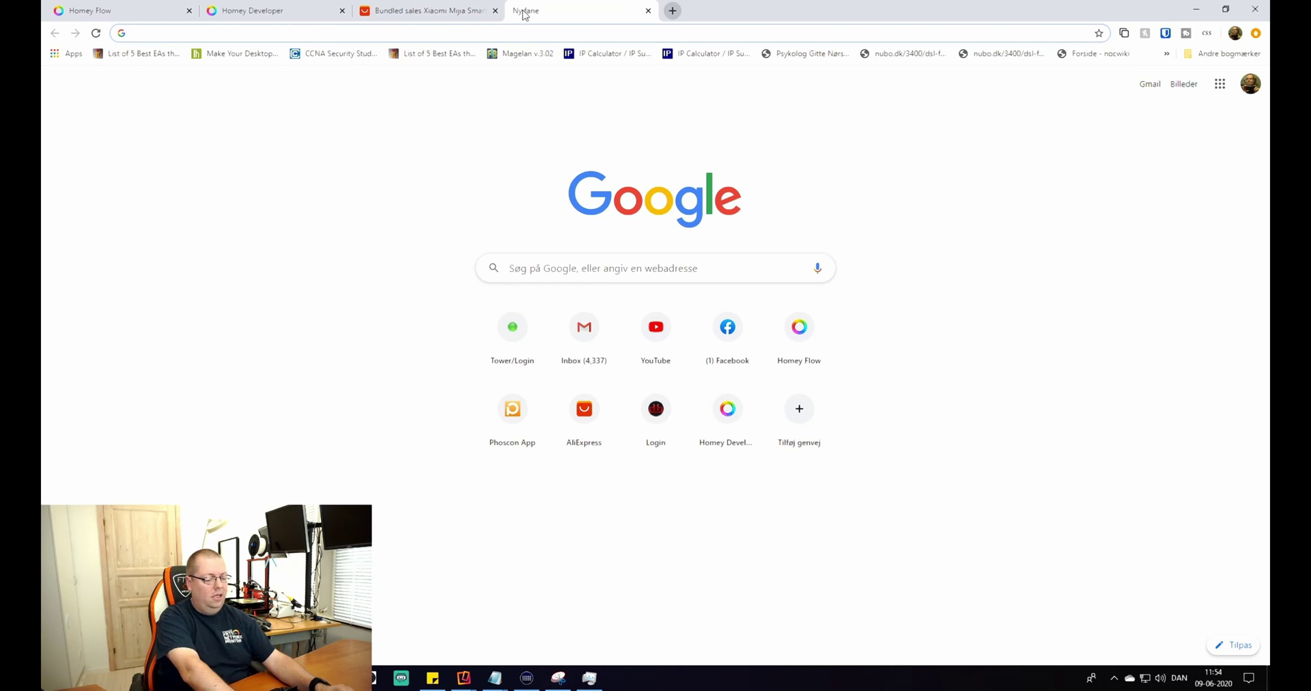
pyautogui.write('doorbell ')
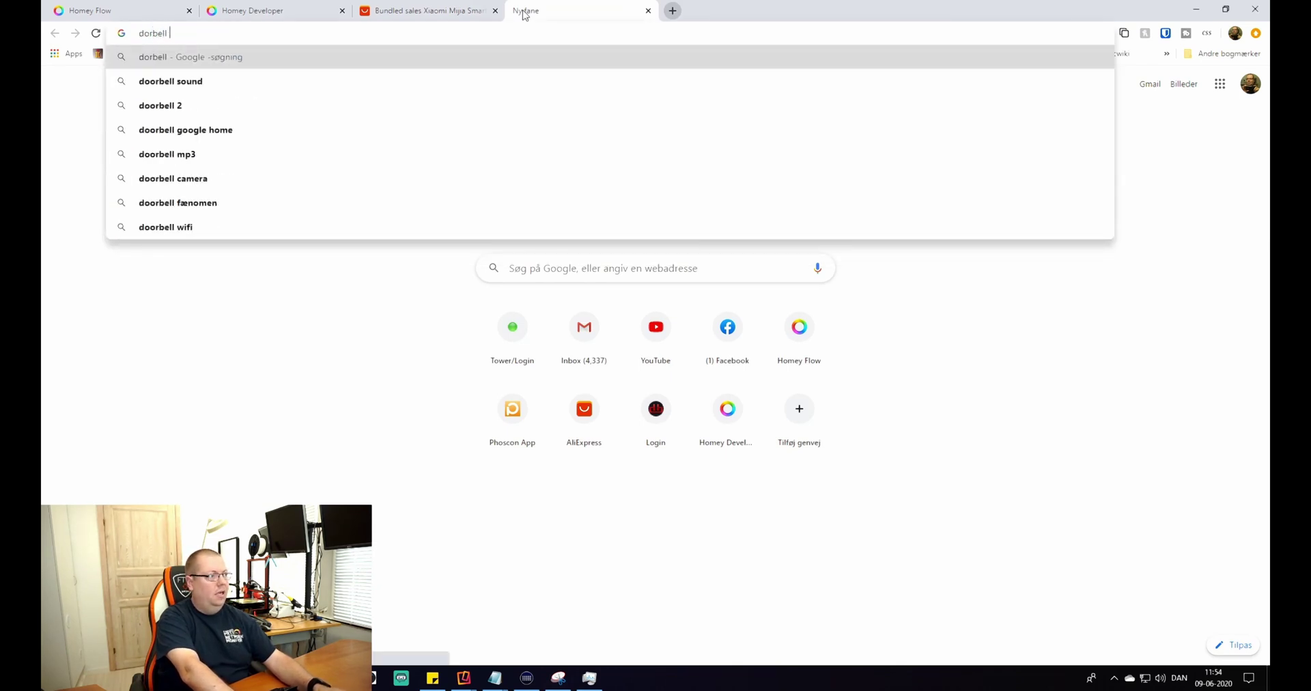
pyautogui.write('m')
pyautogui.press('Down')
pyautogui.press('Return')
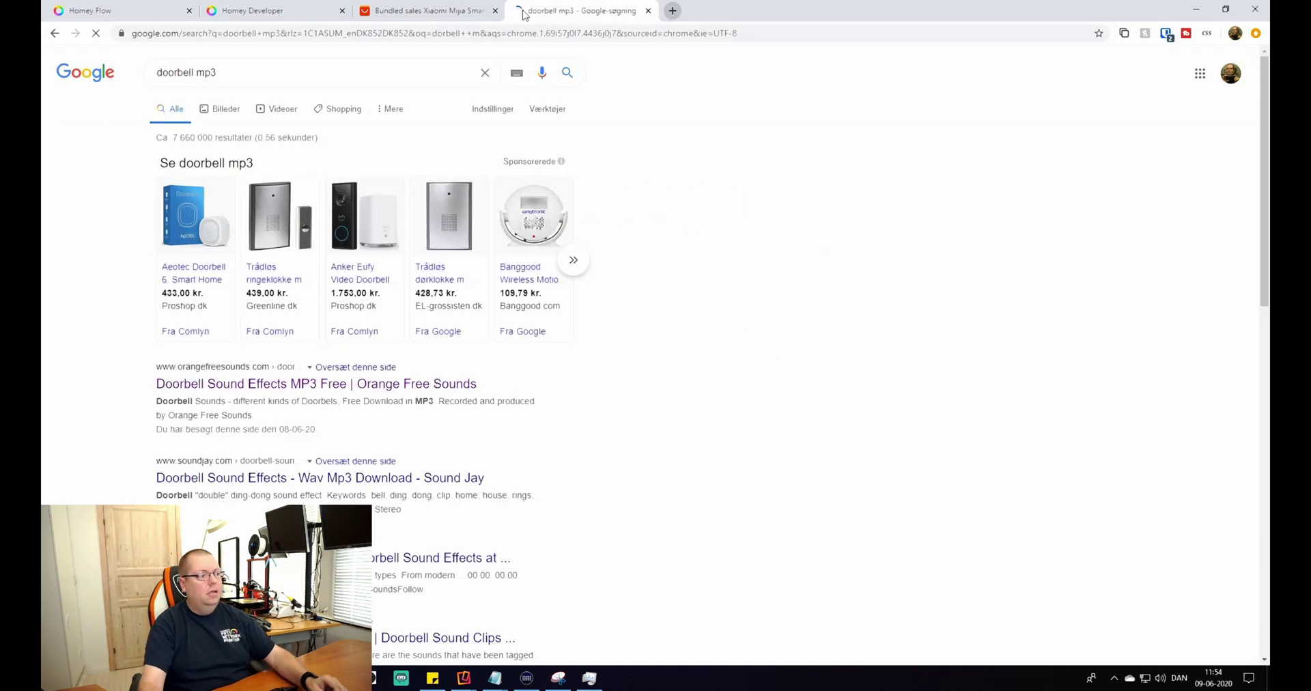
# Step: Find the doorbell sounds on Orange Free Sounds and play the preview of "Doorbell Ding Dong Twice"
pyautogui.scroll(-2, 407, 417)
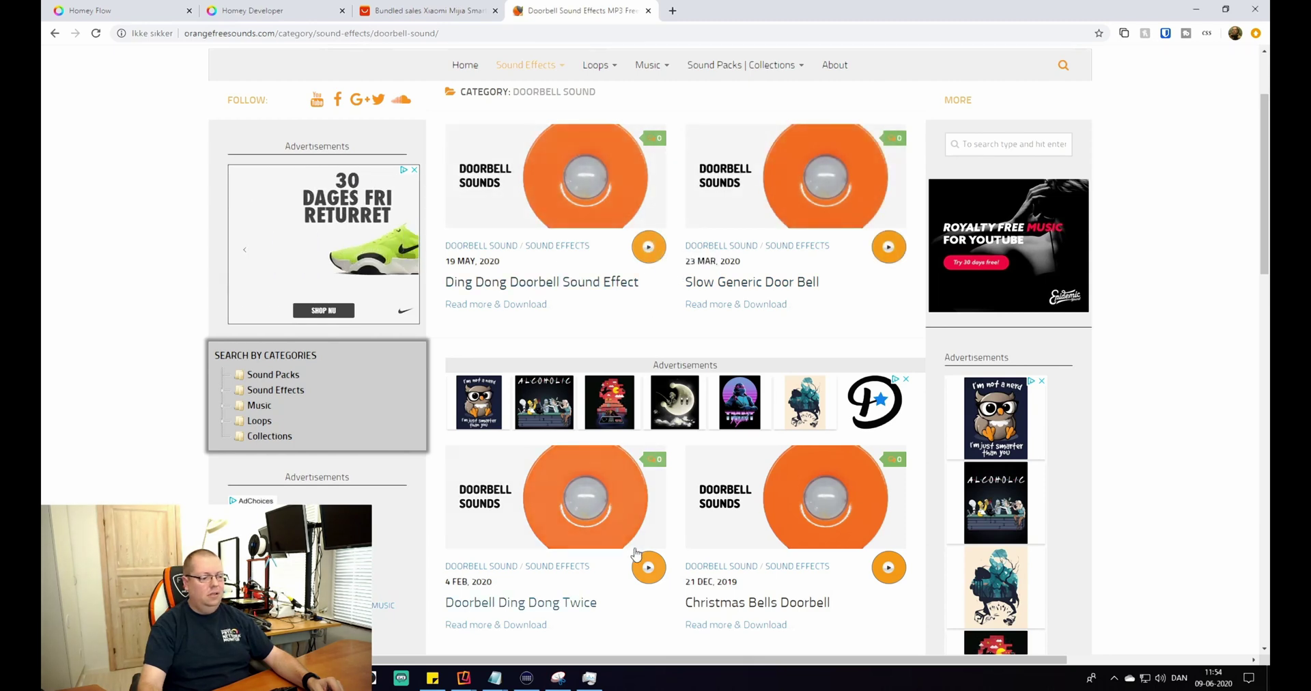
pyautogui.click(647, 566)
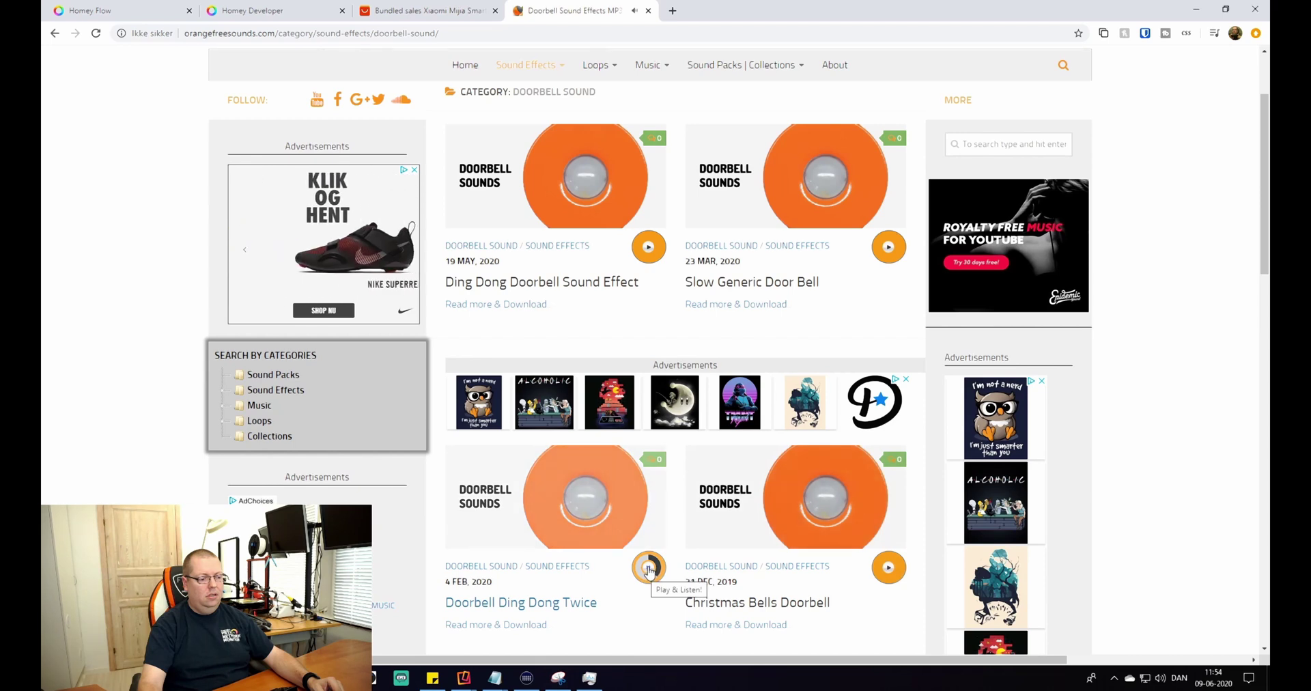
pyautogui.scroll(2, 678, 336)
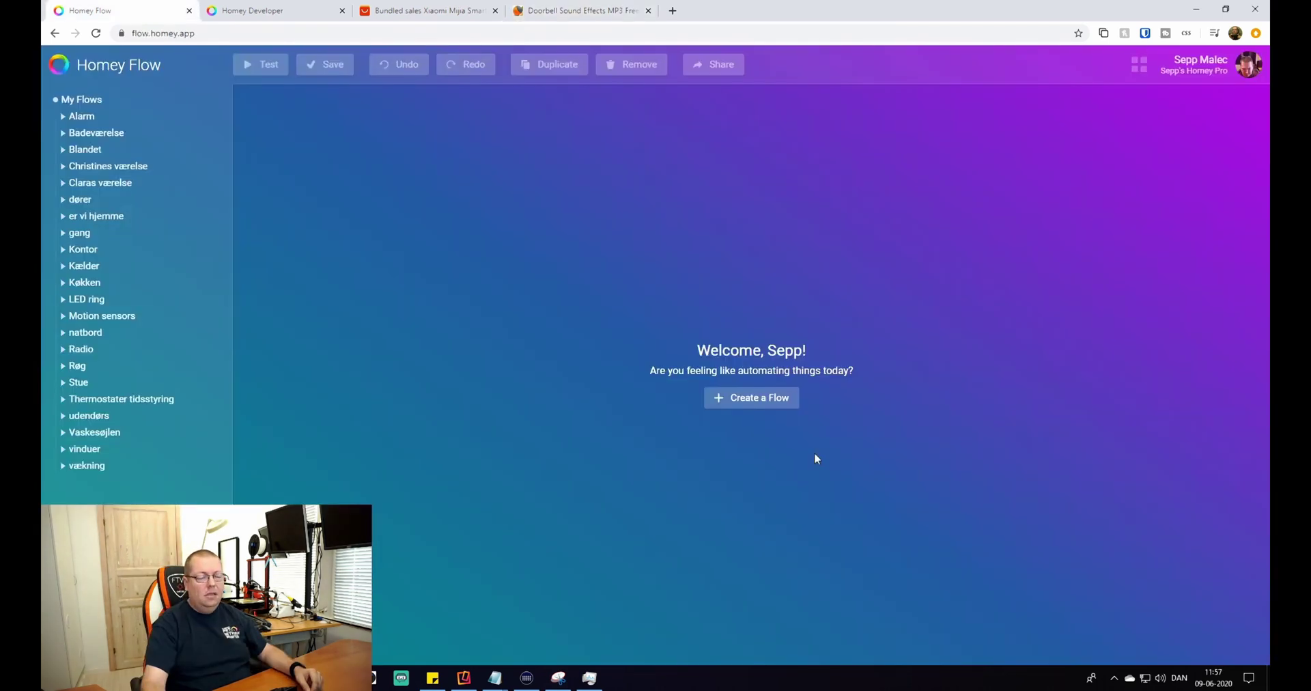
# Step: Create a new flow in Homey Flow and name it "dørklokken"
pyautogui.click(772, 405)
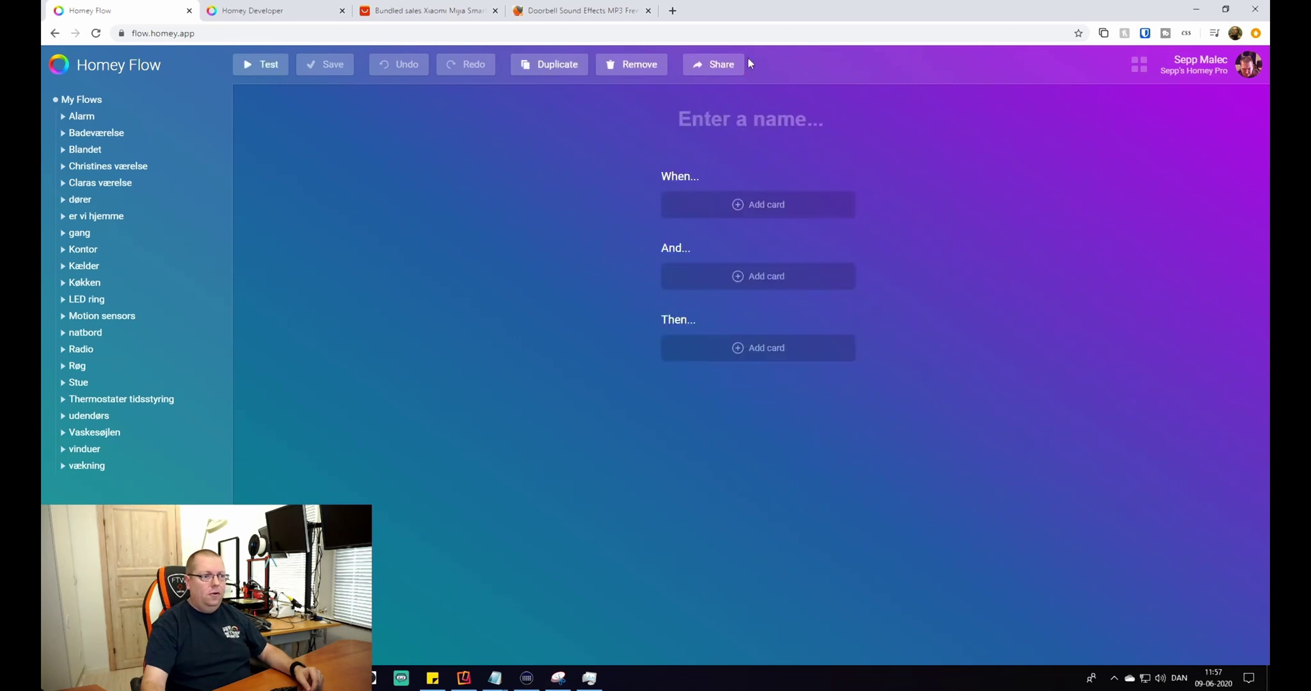
pyautogui.write('d')
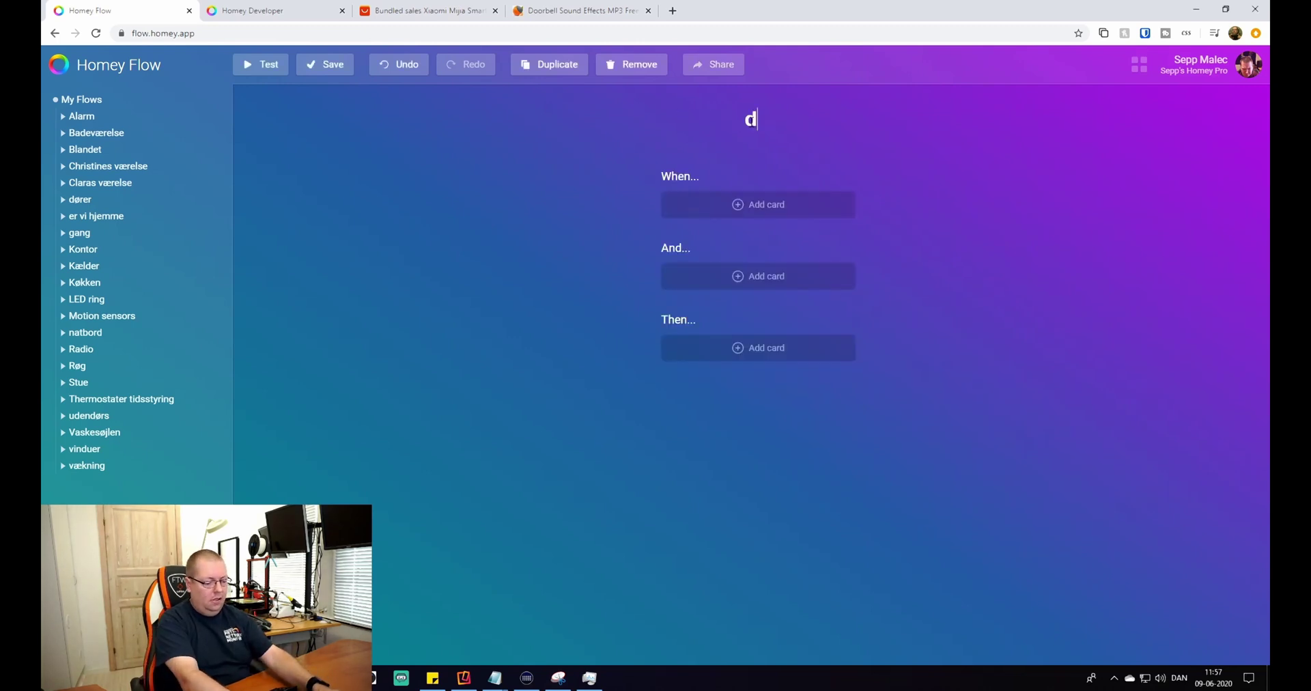
pyautogui.write('ørklokken')
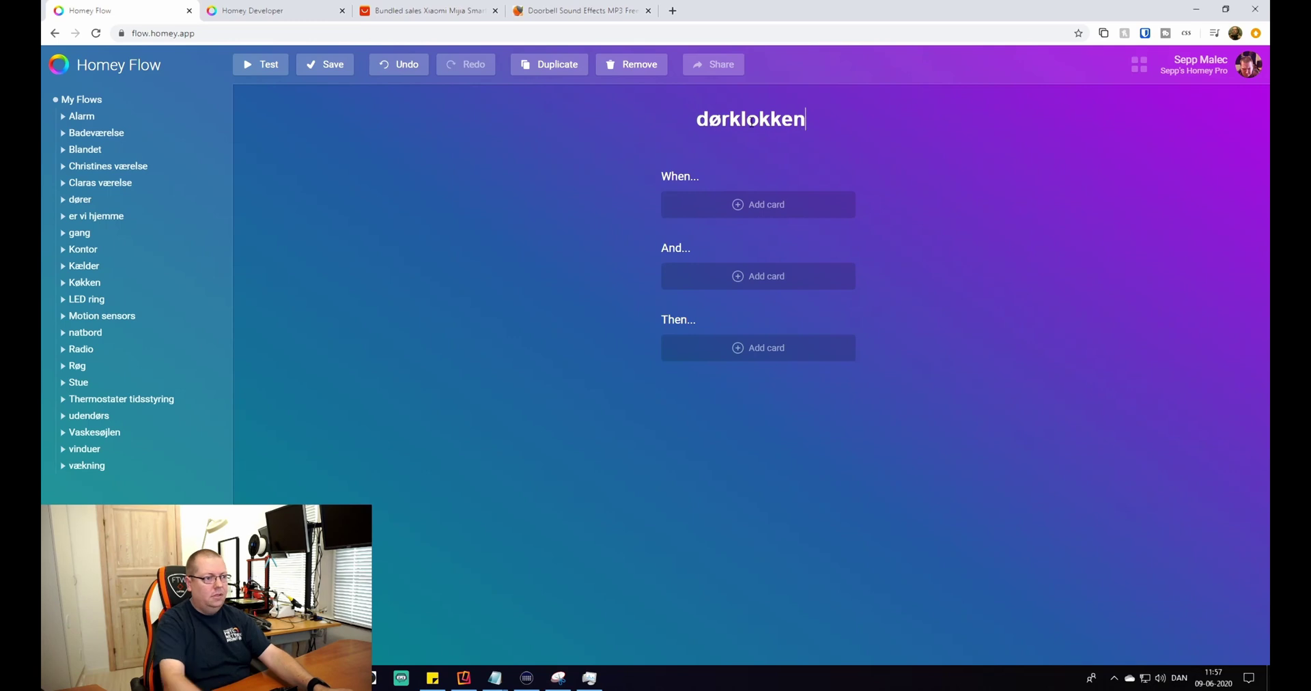
# Step: Search the trigger cards for "uden" and add the Dørklokke card "Button pressed once" under When
pyautogui.click(755, 205)
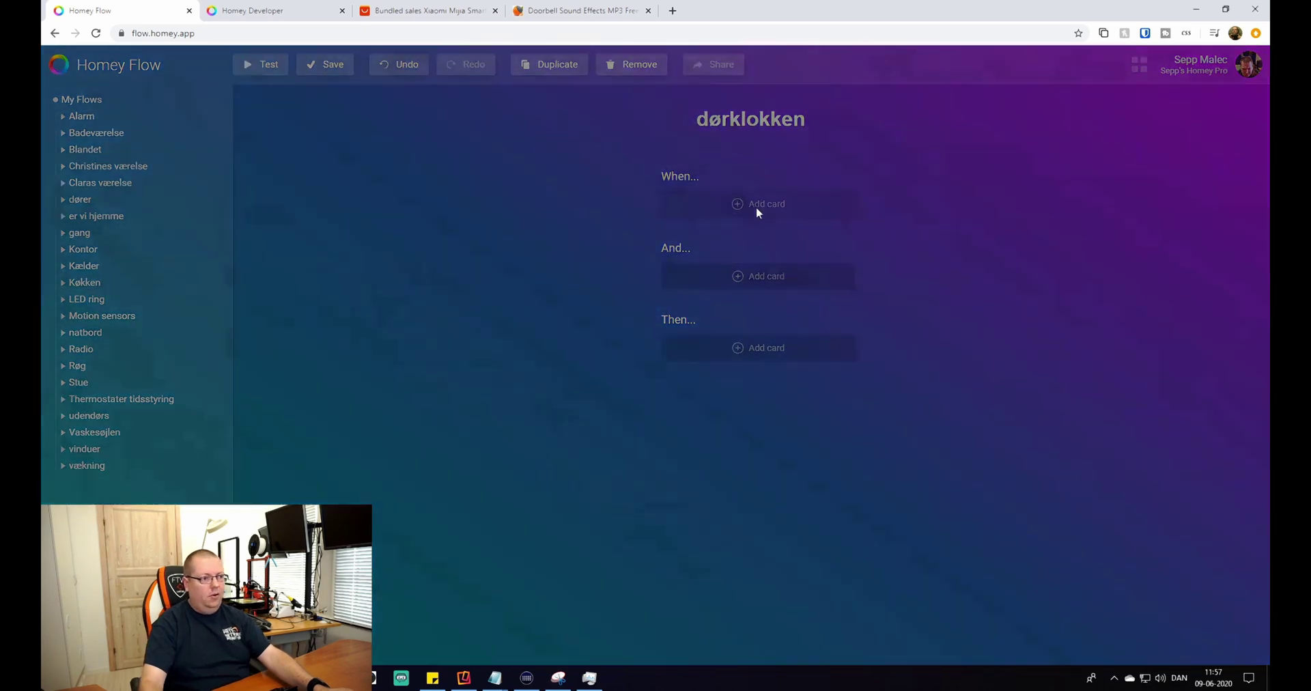
pyautogui.click(600, 124)
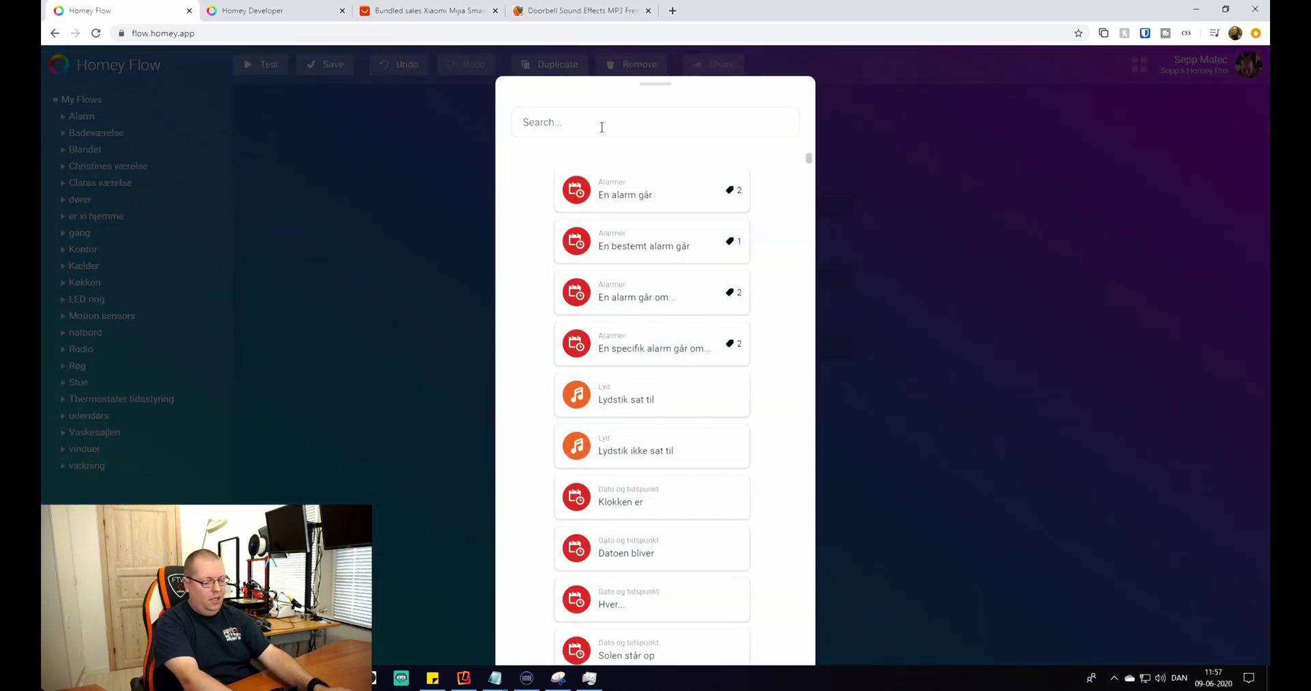
pyautogui.write('u')
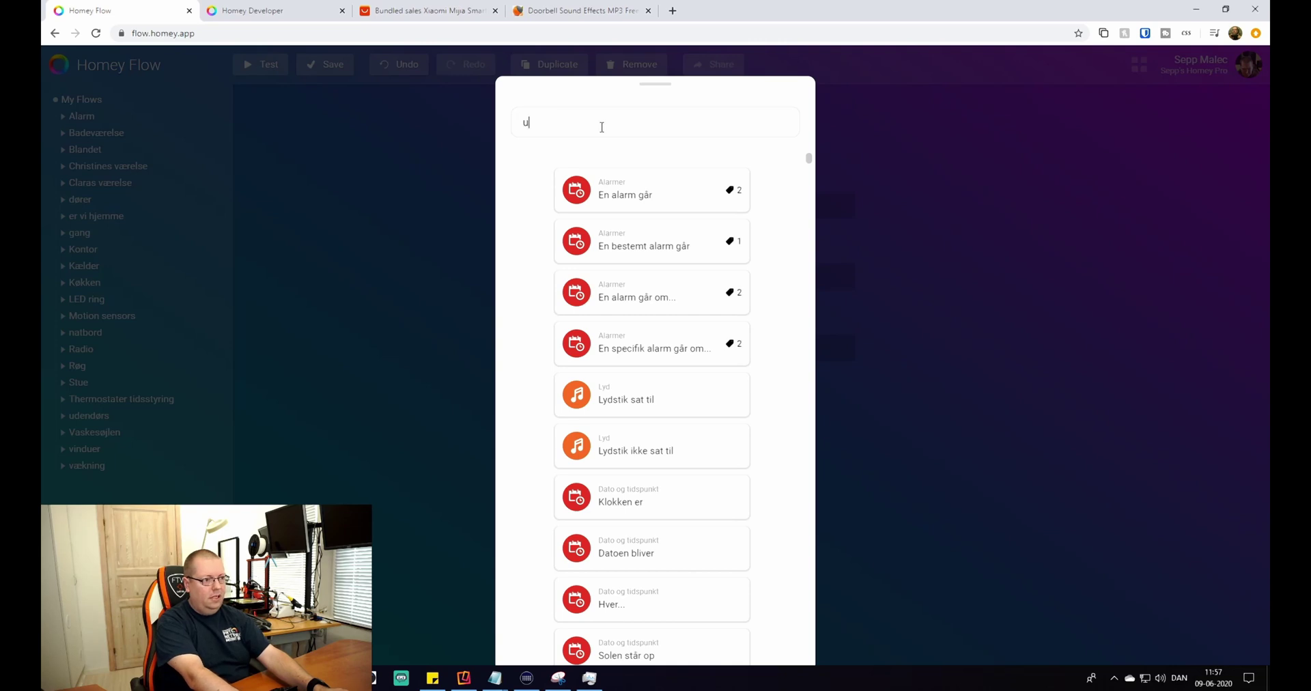
pyautogui.write('den')
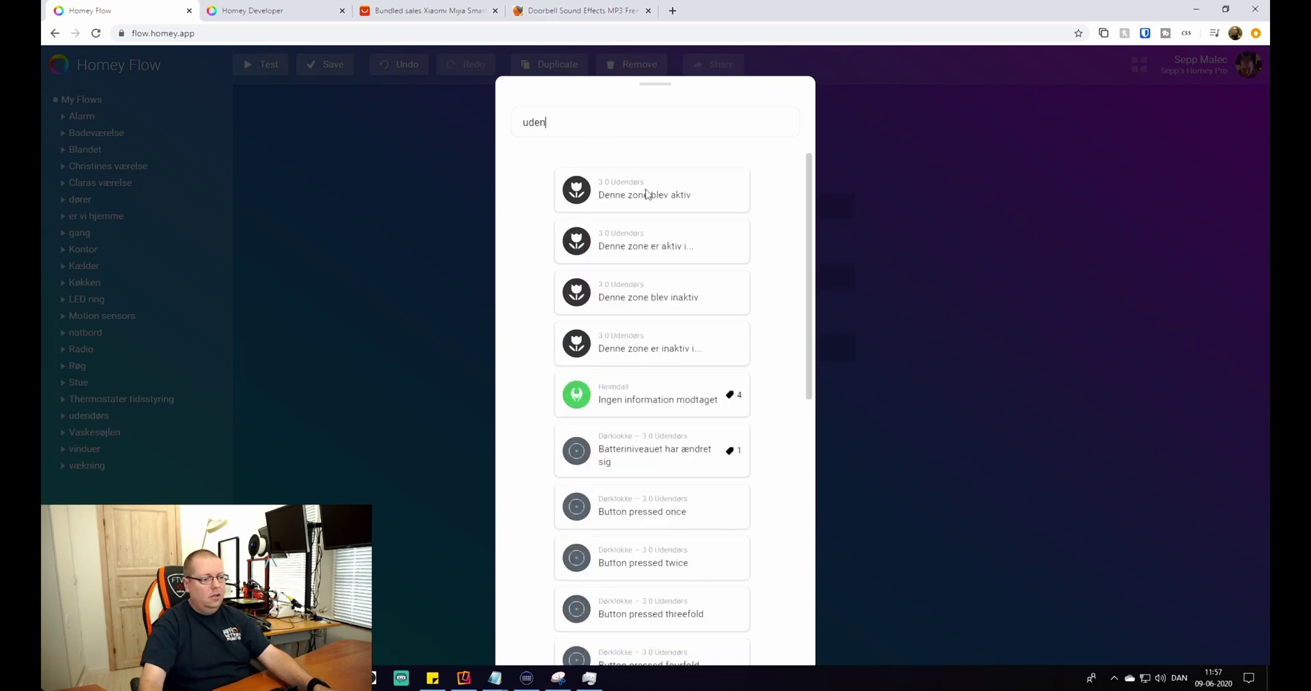
pyautogui.scroll(-5, 644, 321)
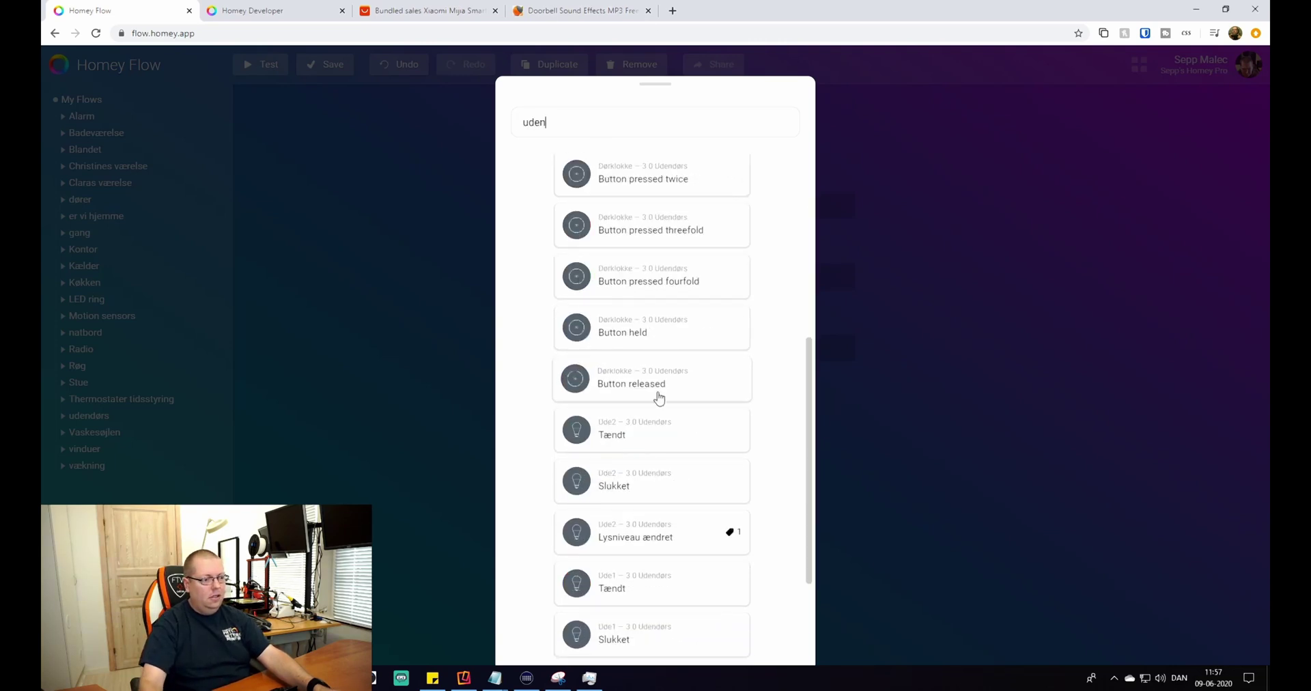
pyautogui.scroll(2, 711, 339)
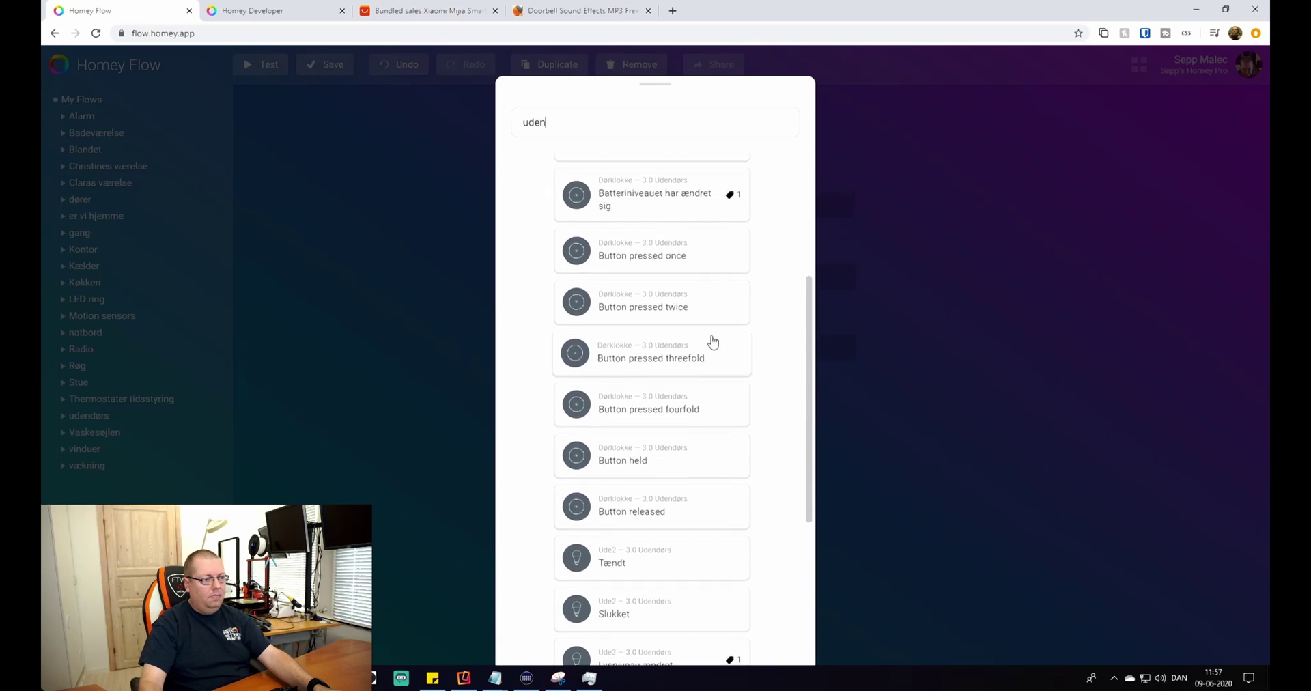
pyautogui.scroll(1, 715, 352)
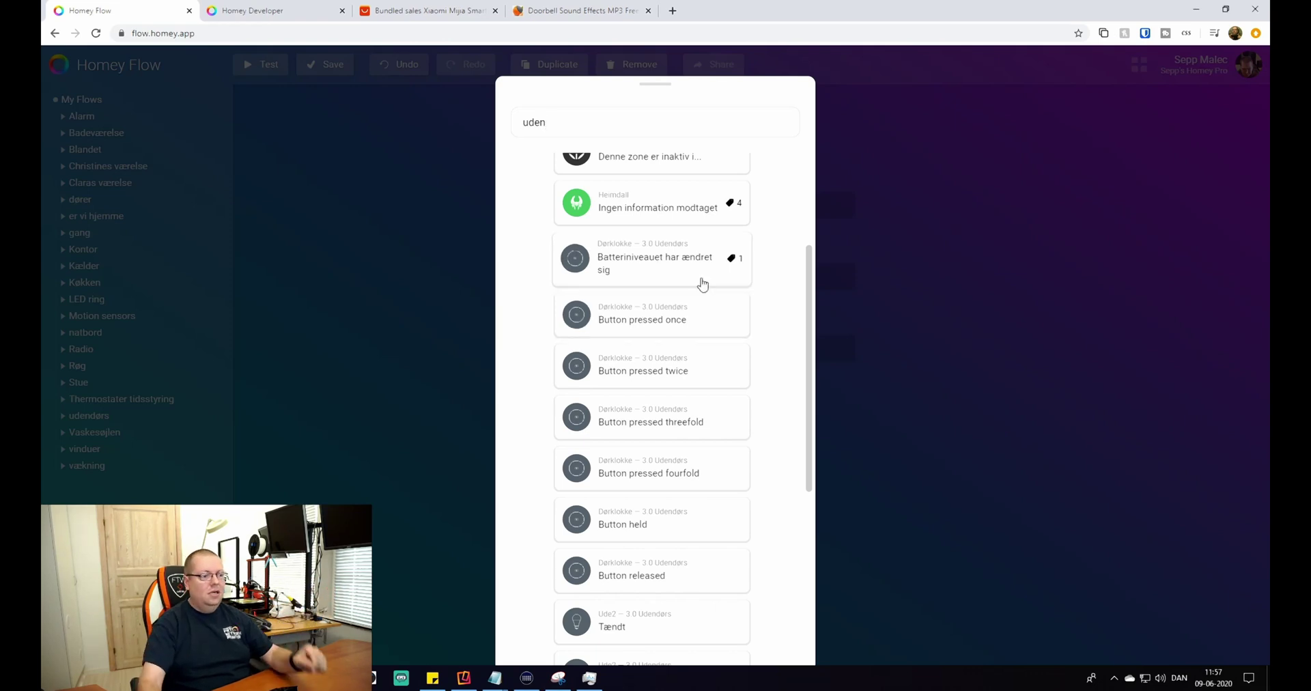
pyautogui.click(637, 315)
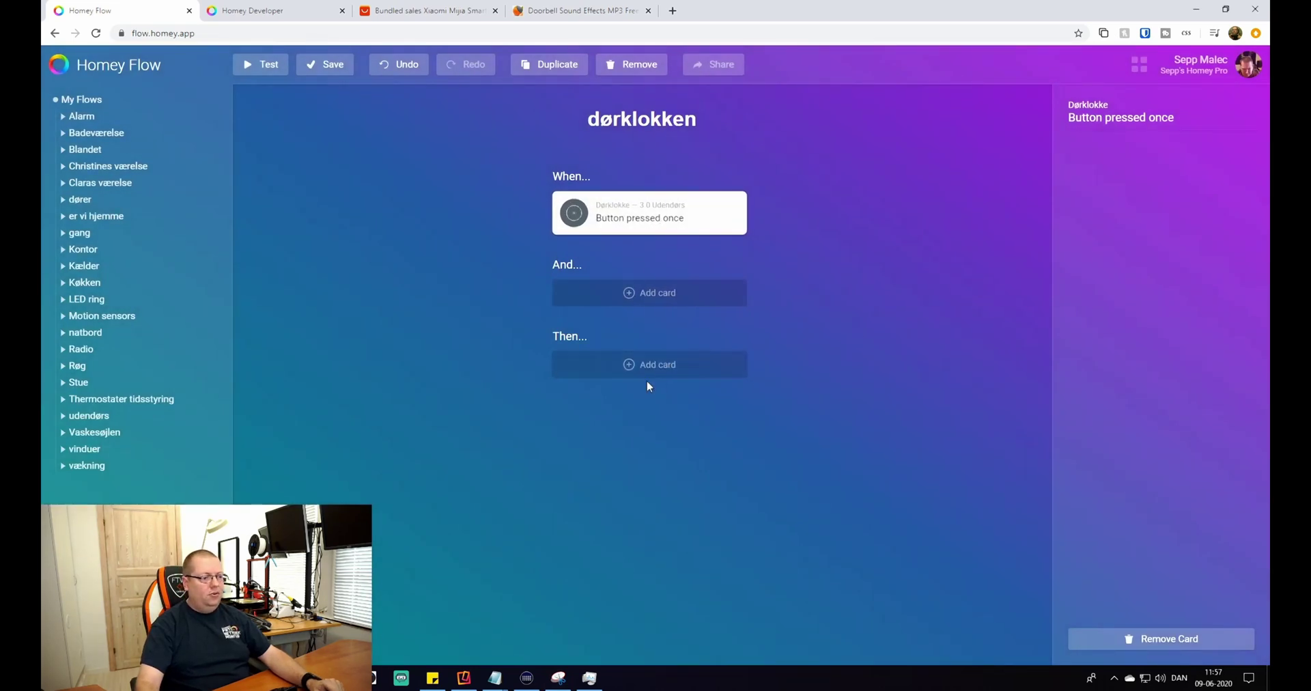
# Step: Search the action cards for "play" and add the Soundboard card "Play a sound" under Then
pyautogui.click(708, 366)
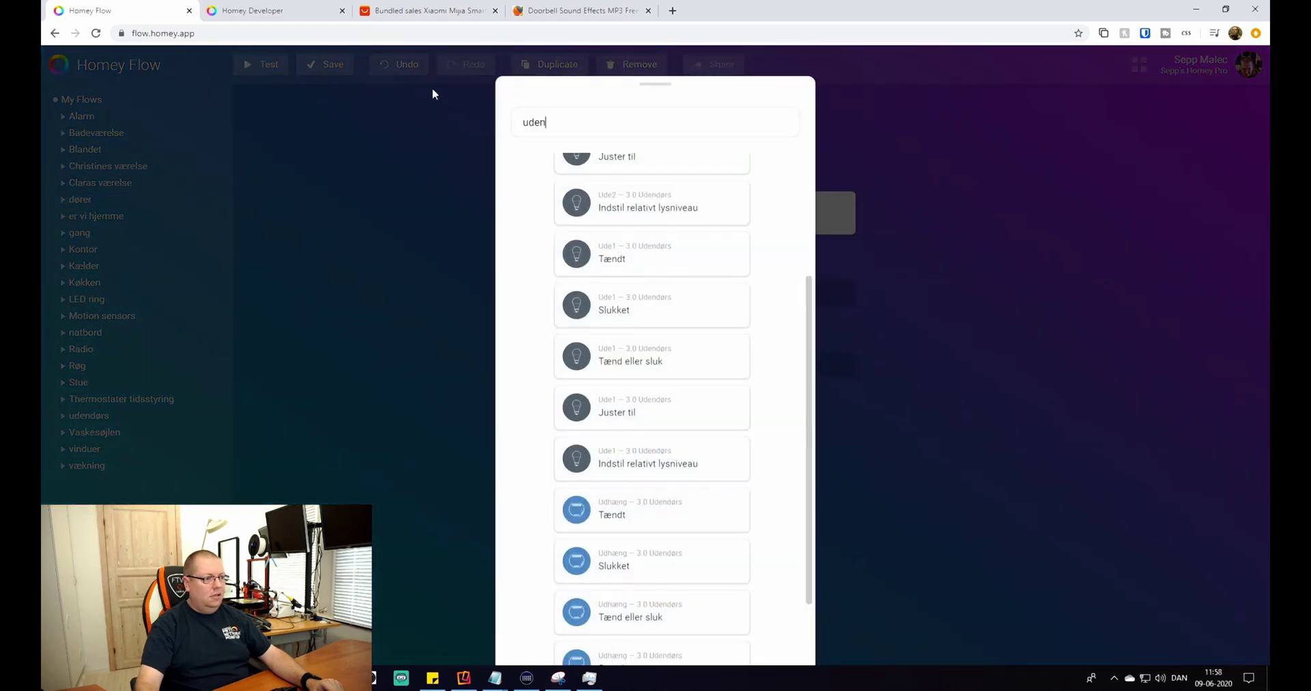
pyautogui.doubleClick(542, 122)
pyautogui.write('play')
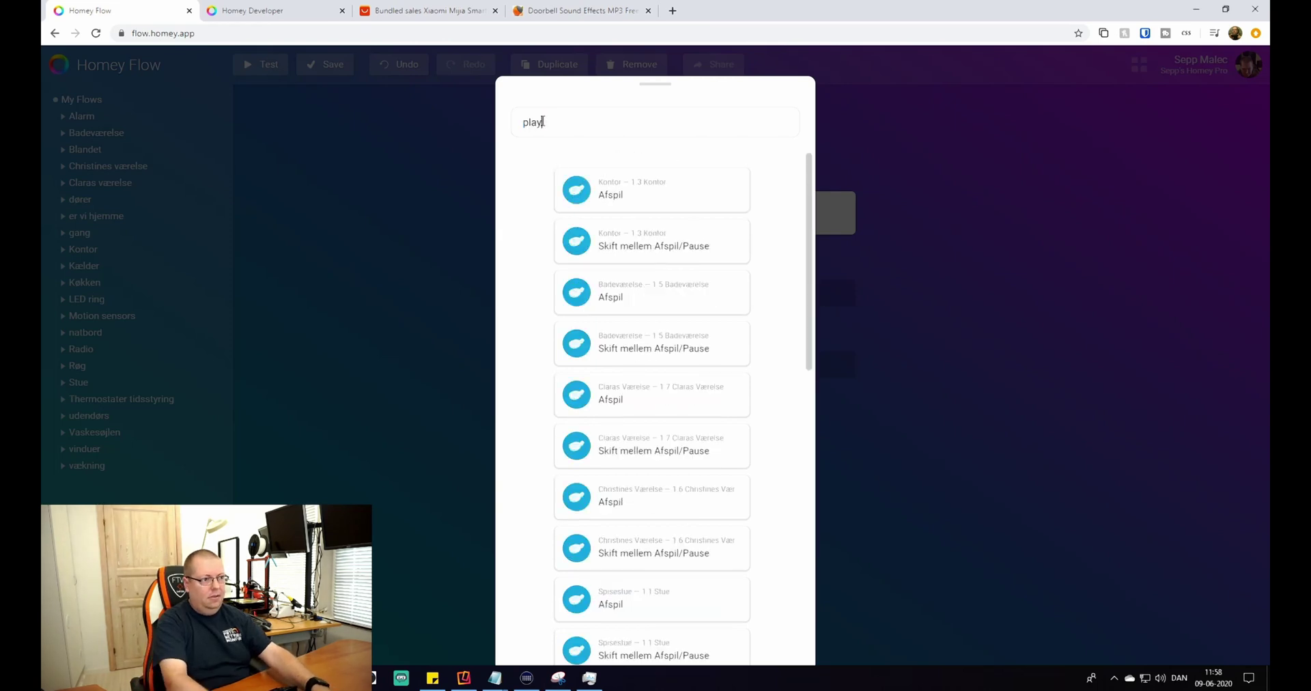
pyautogui.scroll(-8, 561, 198)
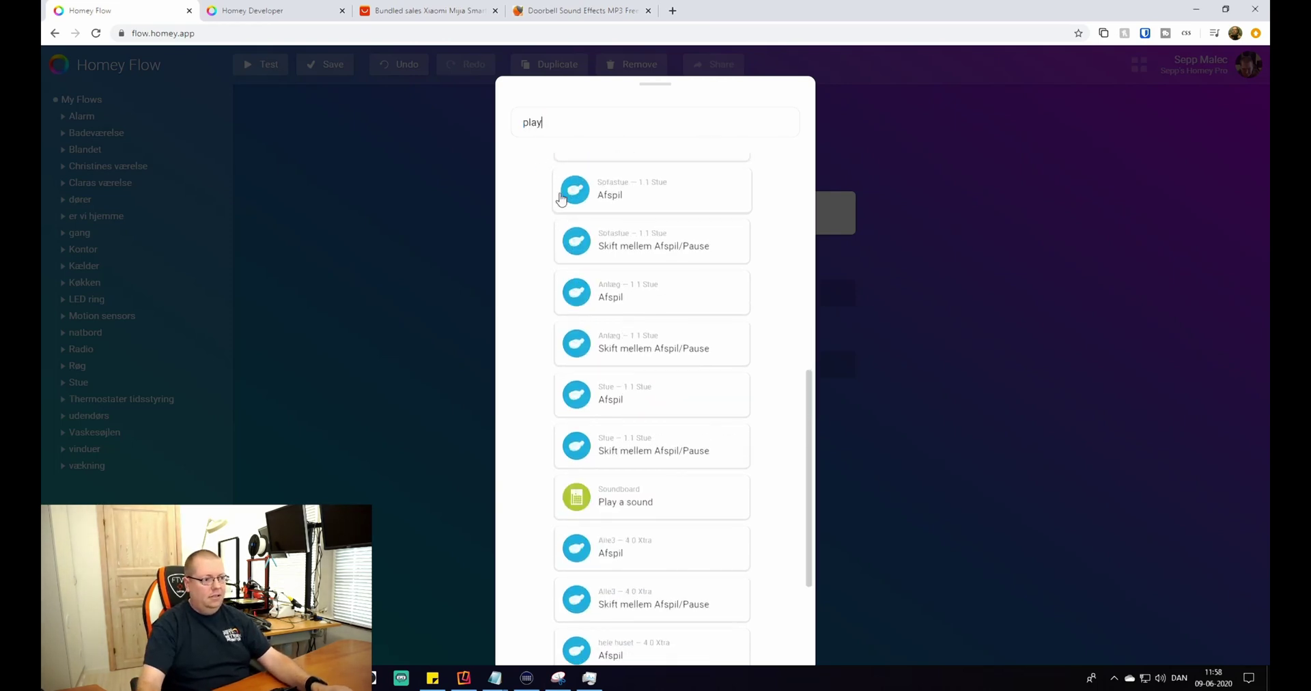
pyautogui.scroll(-3, 561, 198)
pyautogui.scroll(2, 670, 380)
pyautogui.click(671, 380)
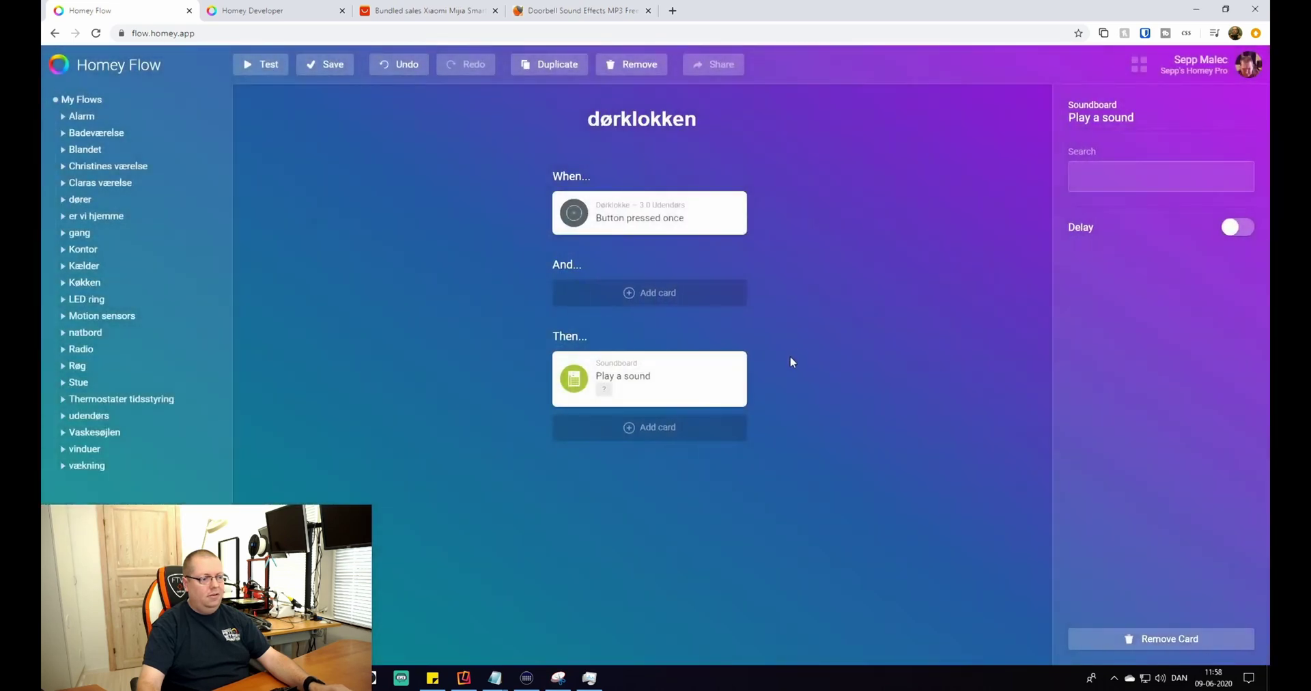
# Step: Set the Soundboard card's sound to doorbell.mp3 and test the flow
pyautogui.click(1120, 188)
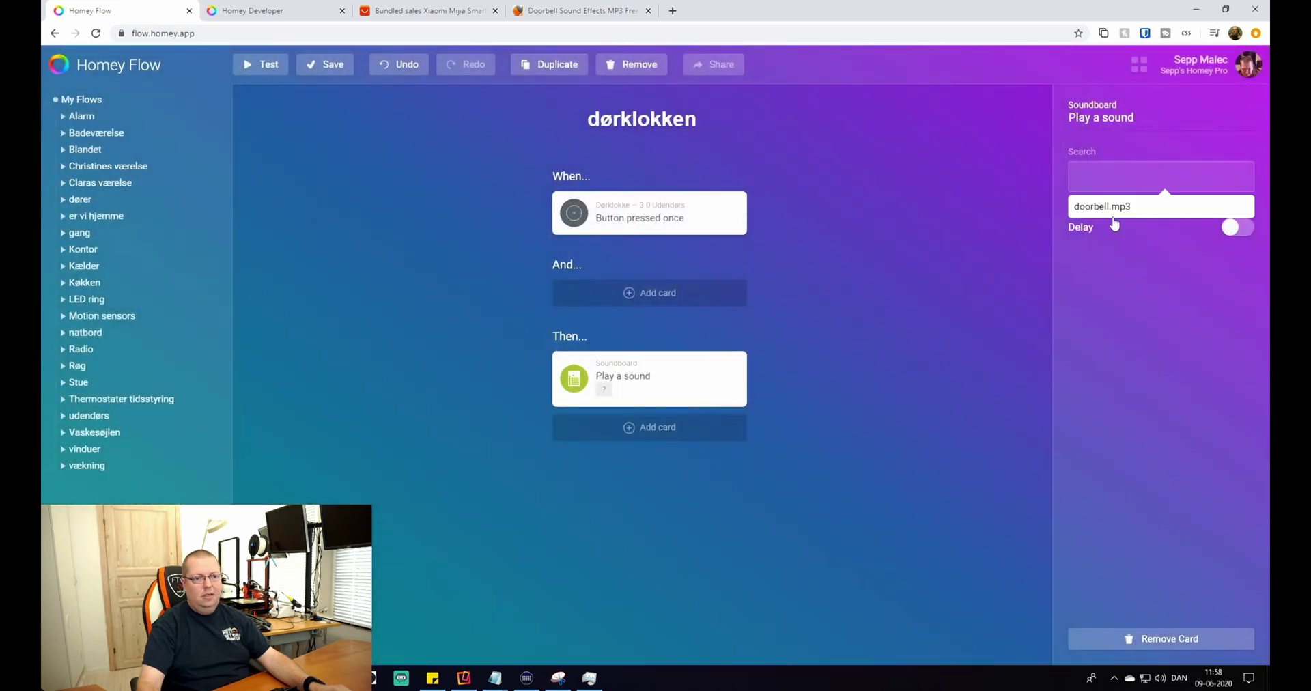
pyautogui.click(1124, 209)
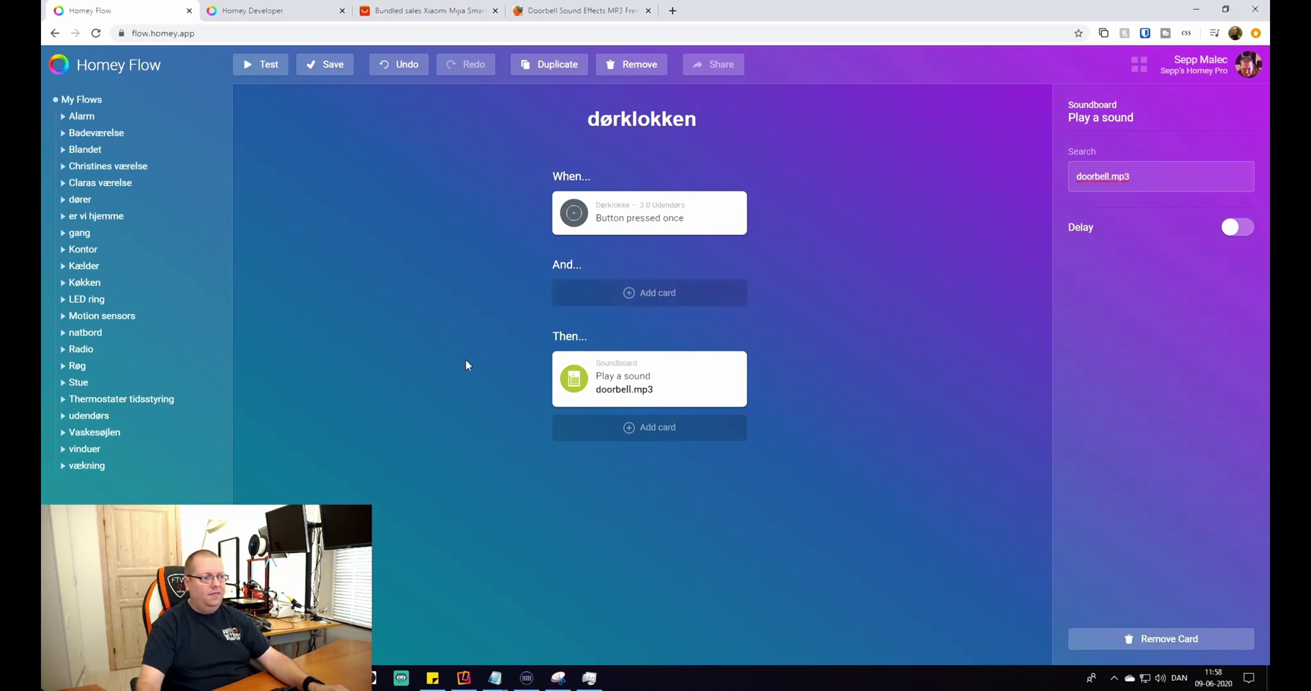
pyautogui.click(268, 68)
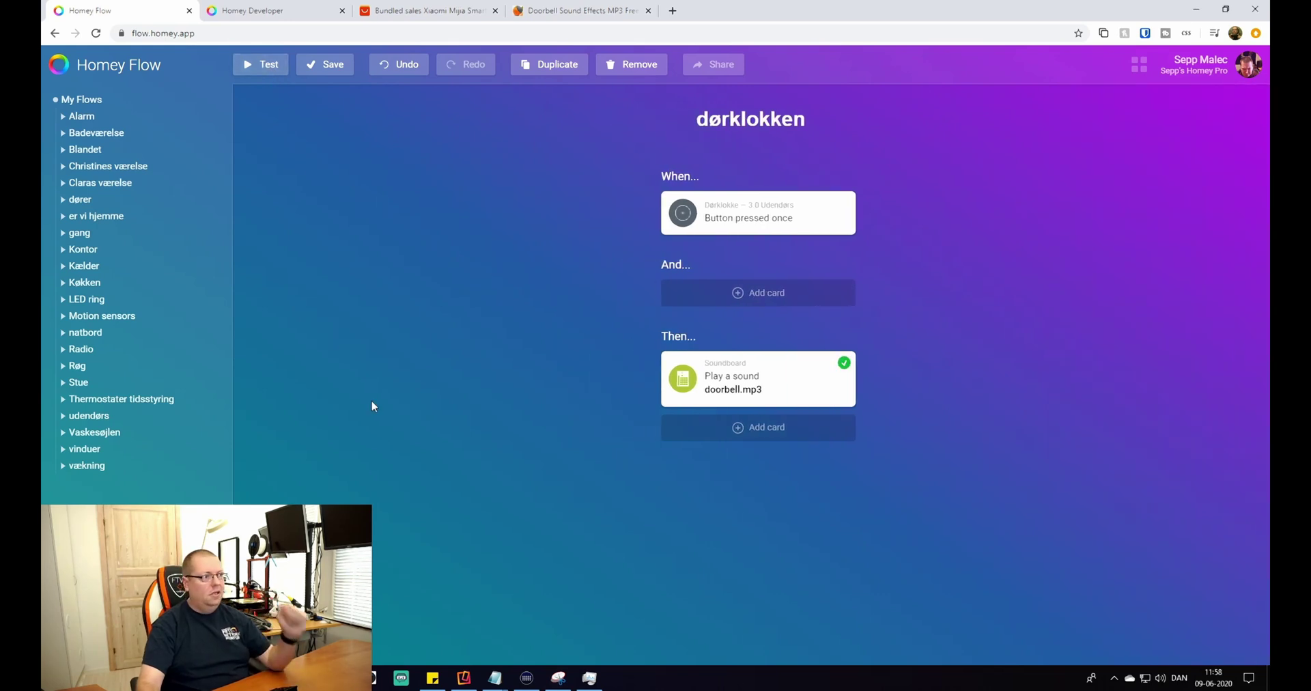
# Step: Add the Lyd card "Indstil højttalervolumen" at 100% under Then and move it above the Soundboard card
pyautogui.click(758, 437)
pyautogui.doubleClick(557, 118)
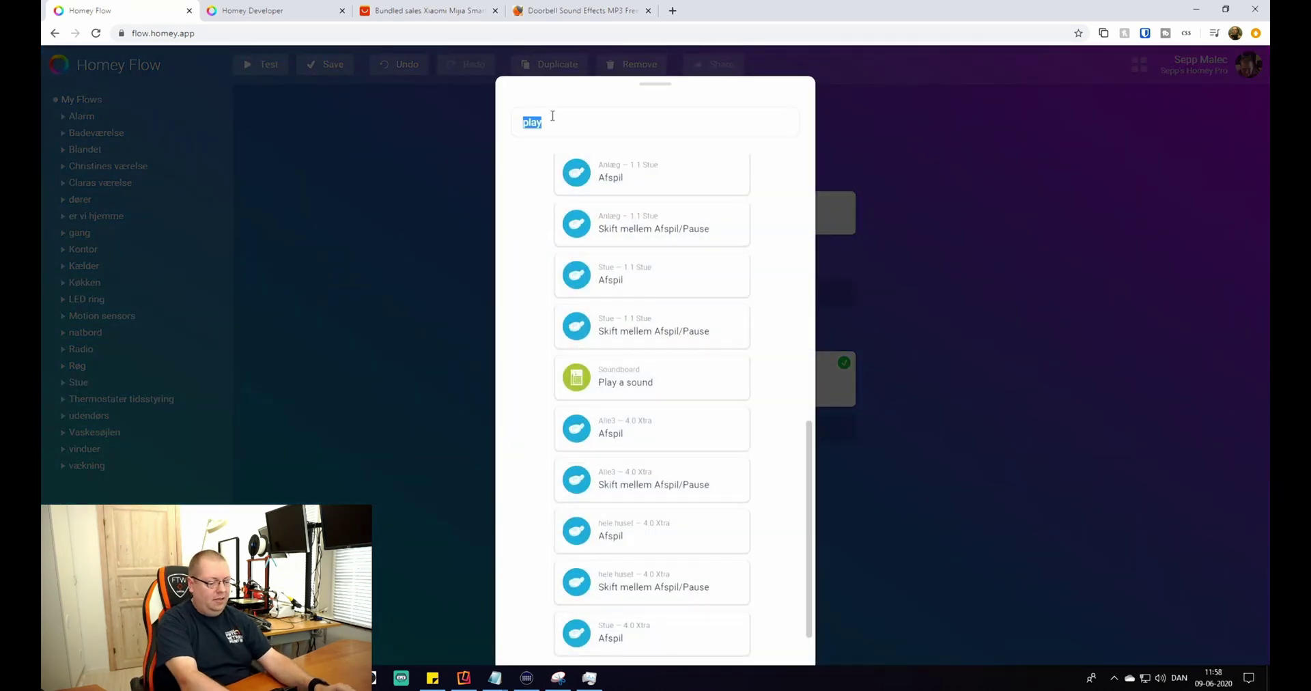
pyautogui.write('lyd')
pyautogui.scroll(-1, 610, 206)
pyautogui.scroll(1, 609, 207)
pyautogui.click(628, 193)
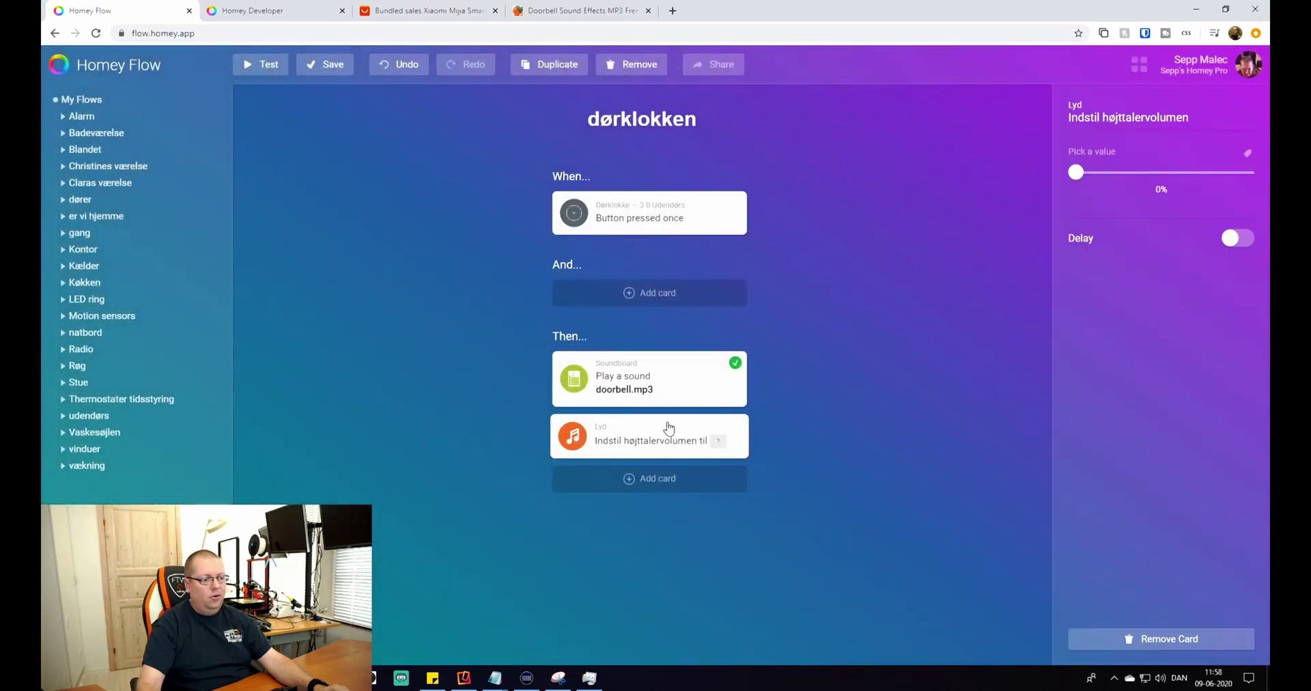
pyautogui.moveTo(1080, 174); pyautogui.dragTo(1246, 174)
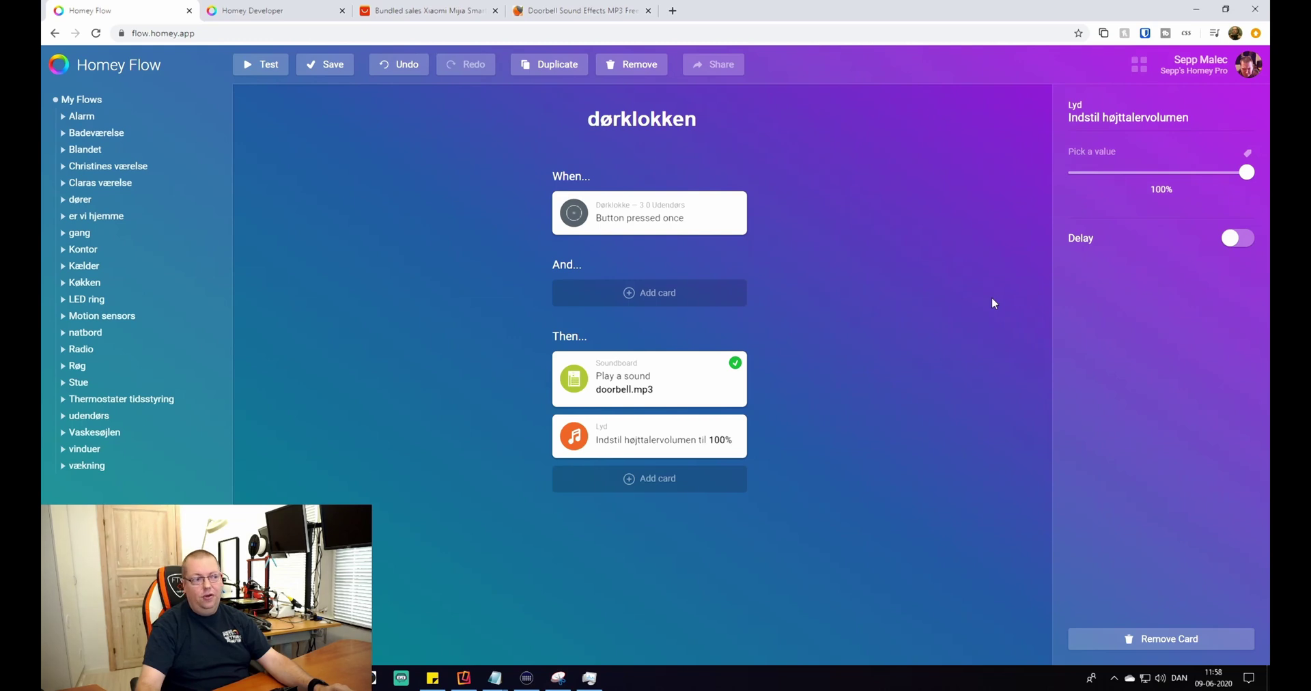
pyautogui.moveTo(667, 456); pyautogui.dragTo(646, 365)
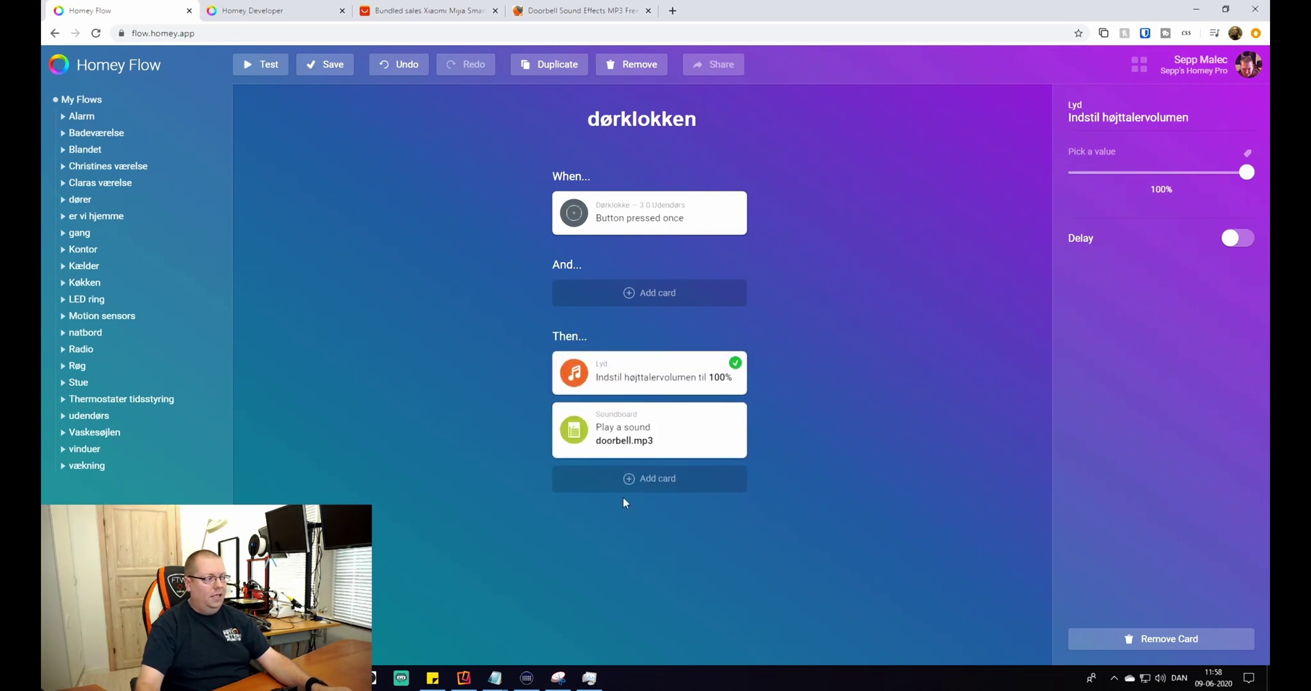
# Step: Add an "Opret en meddelelse" card under Then with the text "der er nogen der ringer på"
pyautogui.click(642, 480)
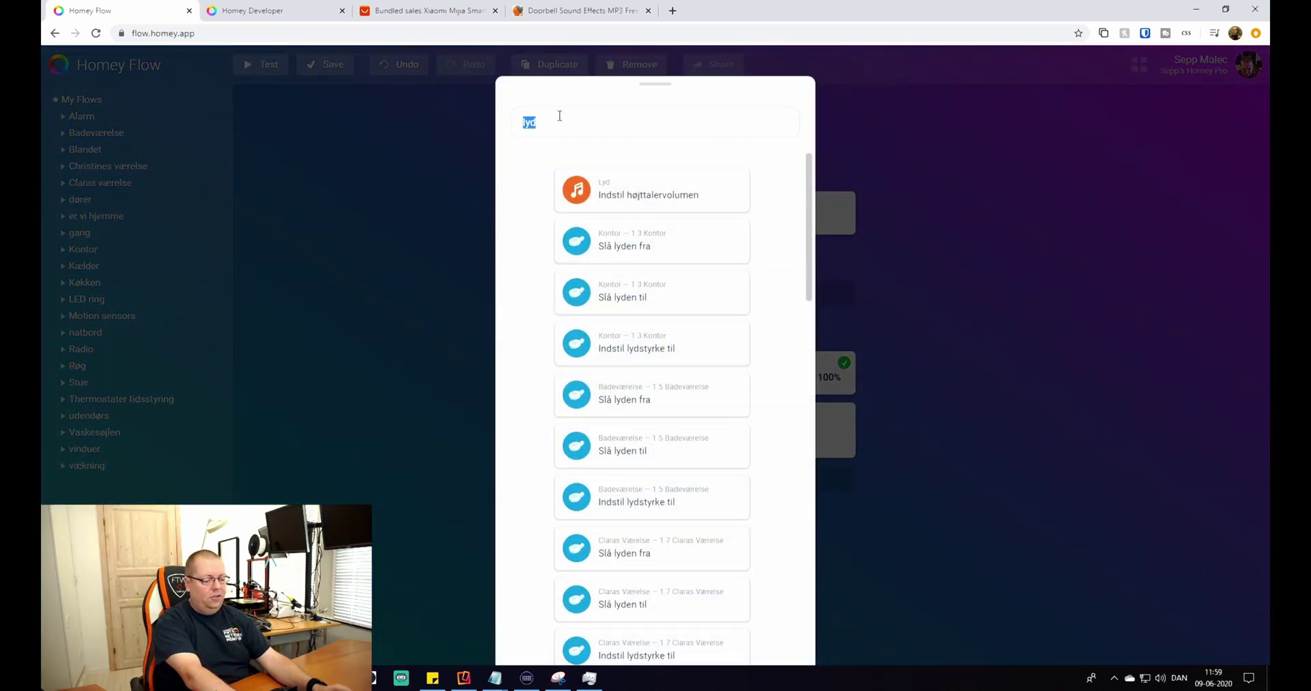
pyautogui.write('opret')
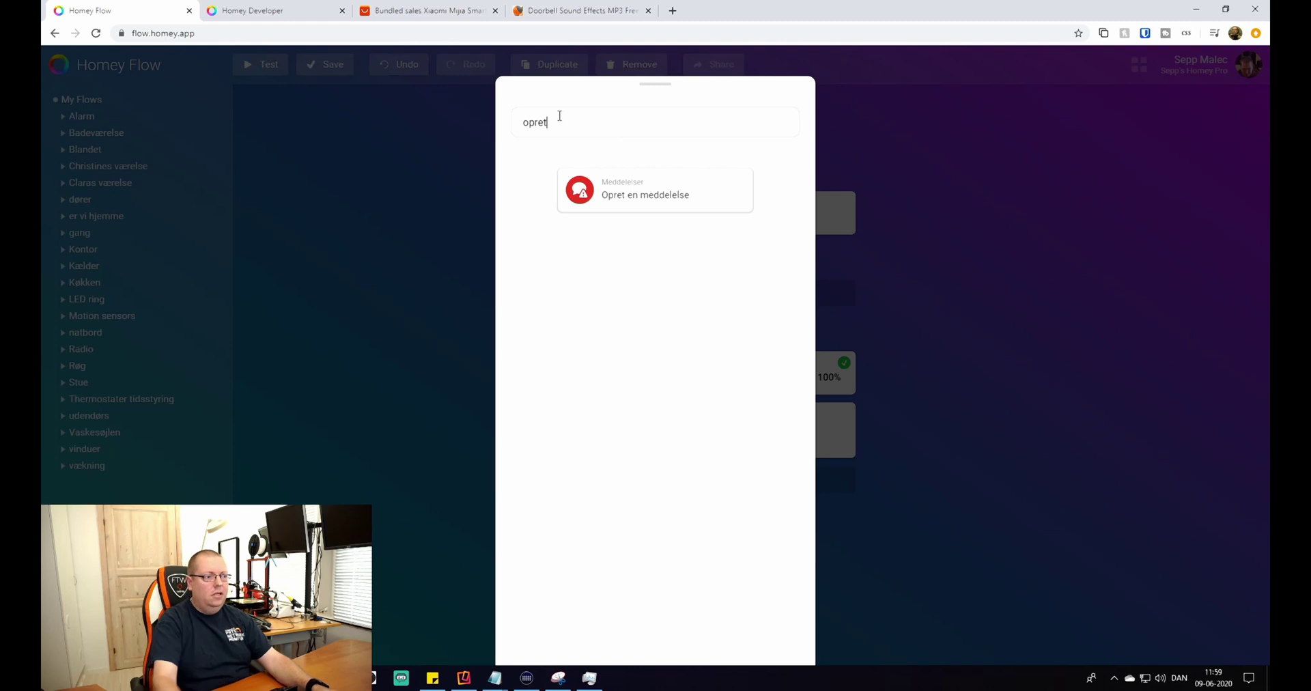
pyautogui.click(605, 183)
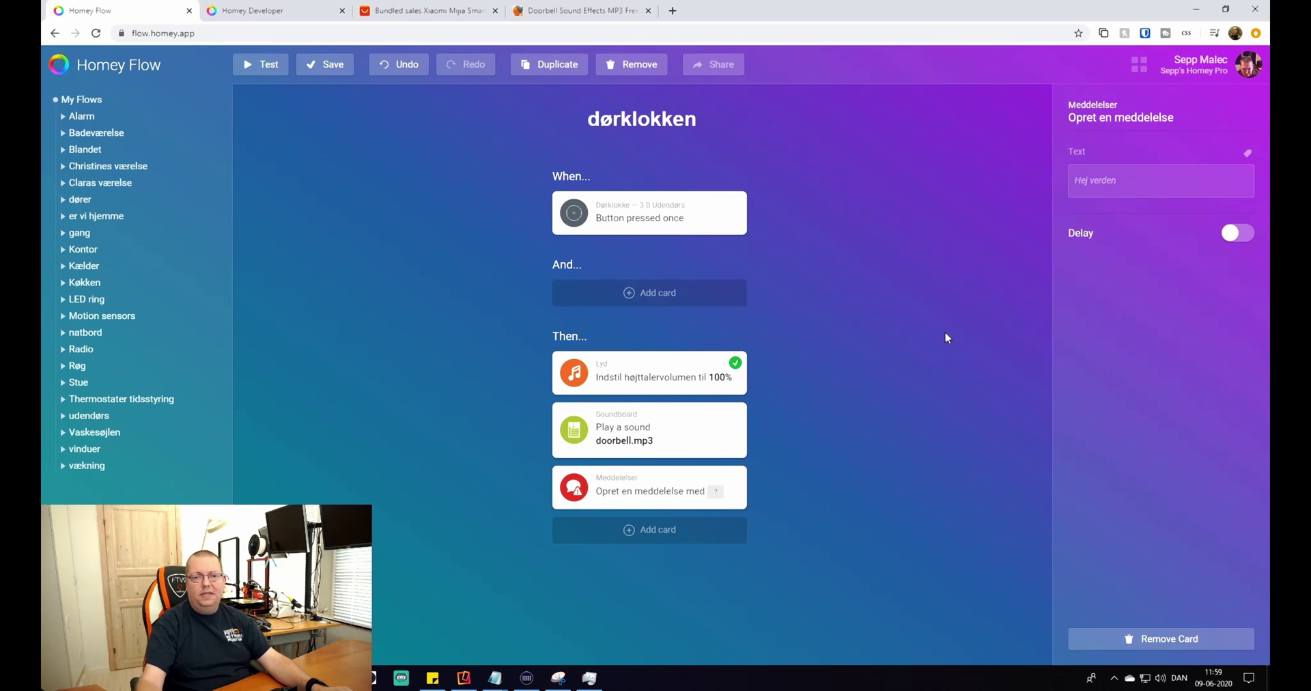
pyautogui.click(1101, 187)
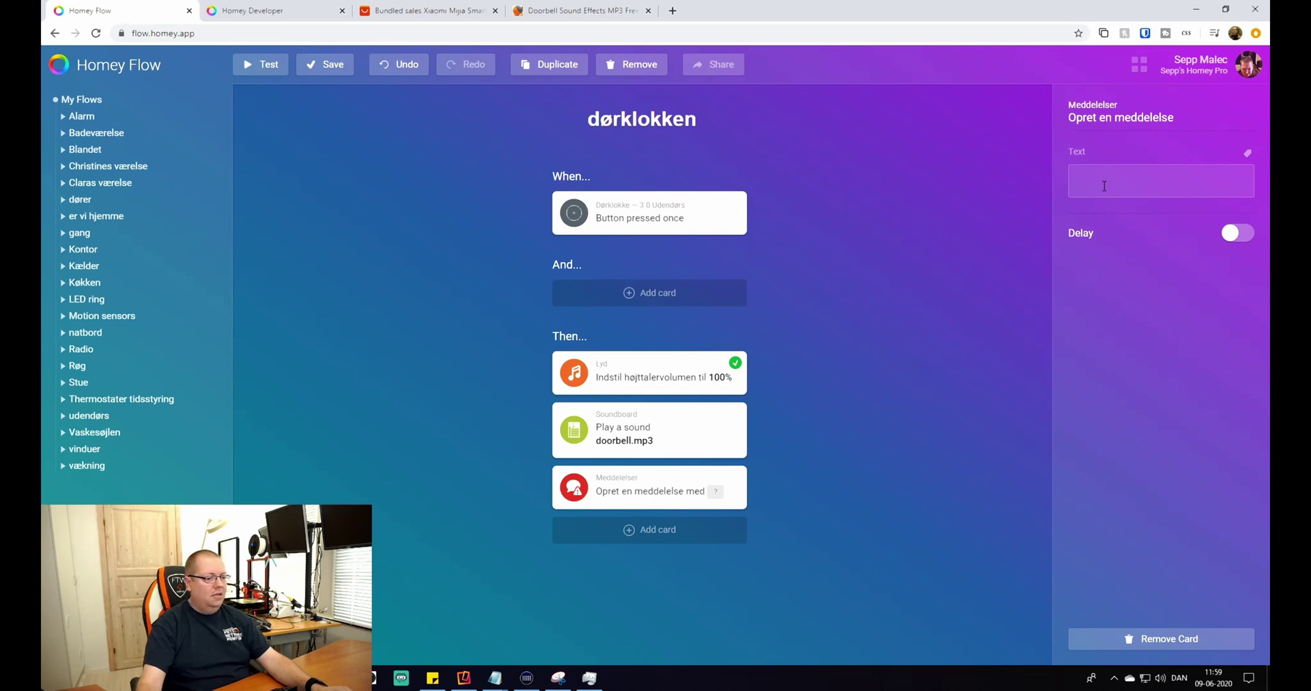
pyautogui.write('der er nogen der ringer på')
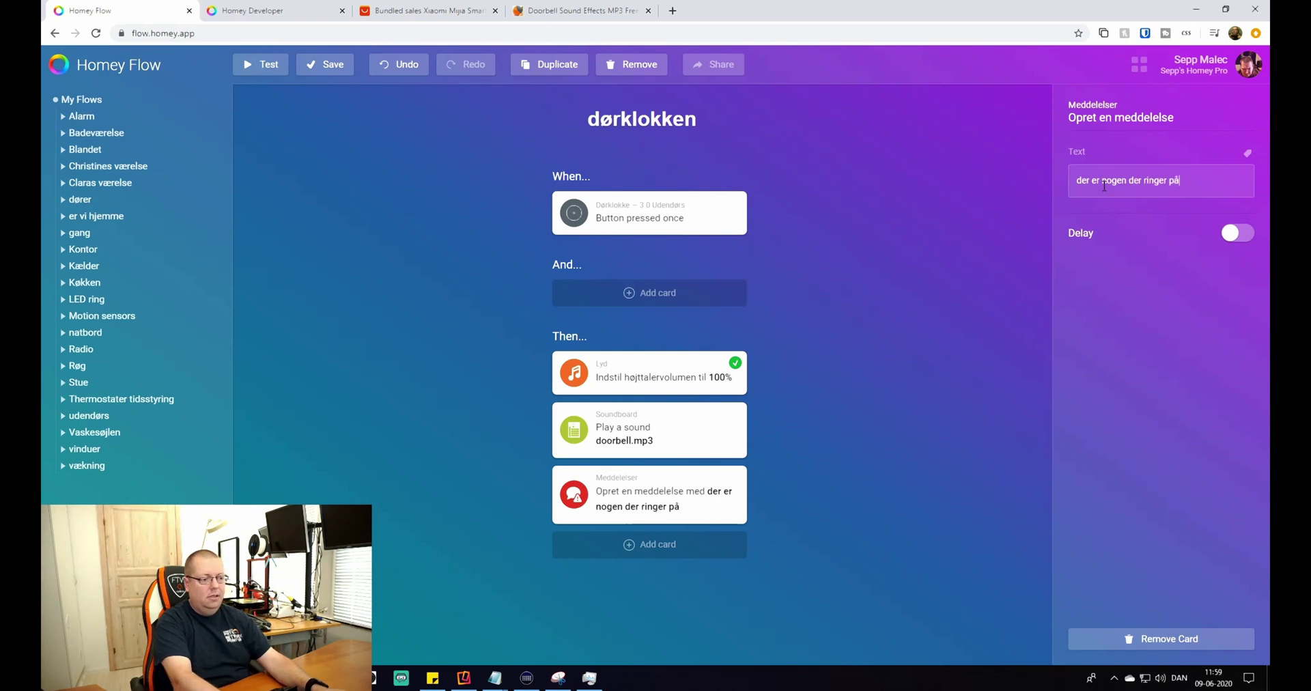
pyautogui.click(941, 385)
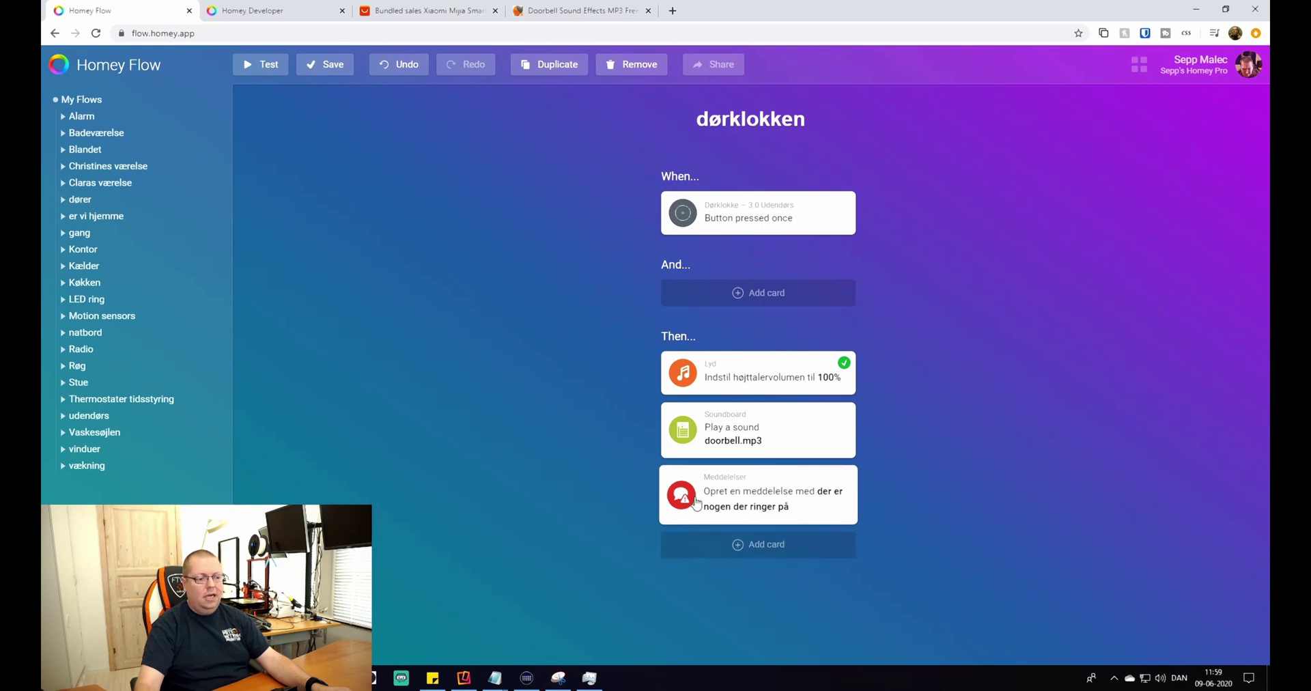
# Step: Add the Tale card "Sig noget" under Then with the text "der er nogen ved hoveddøren"
pyautogui.click(751, 544)
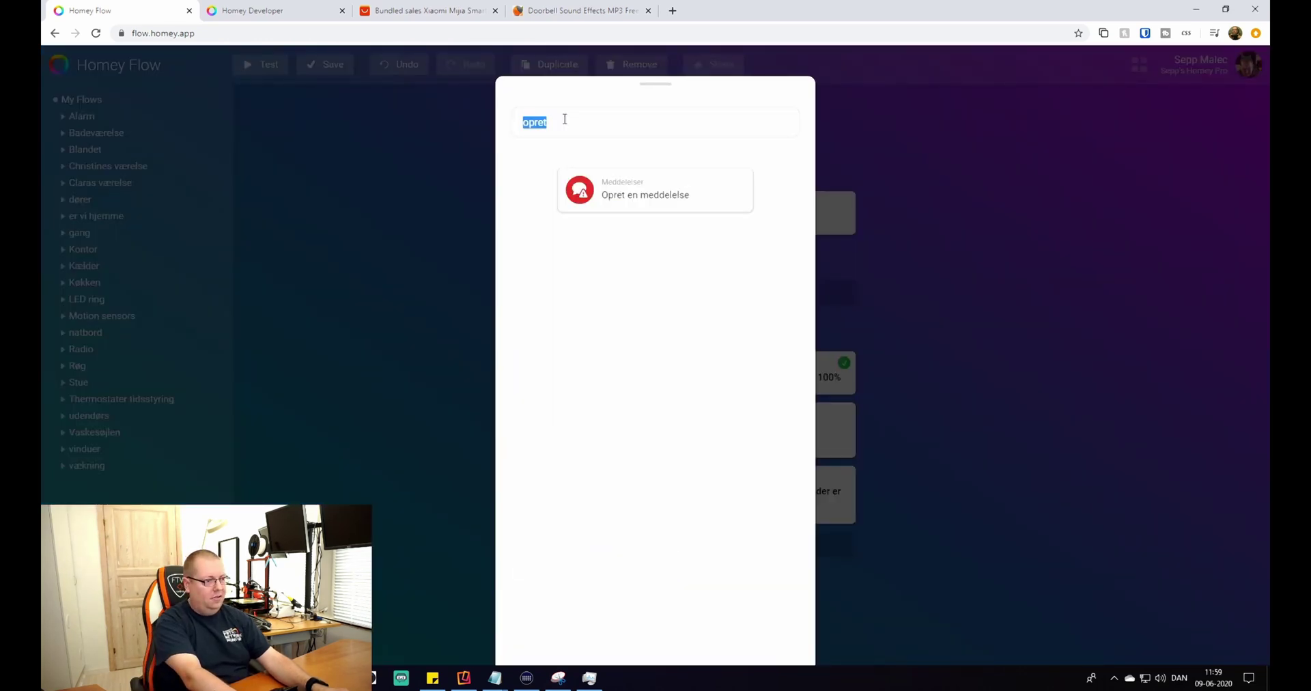
pyautogui.write('sig')
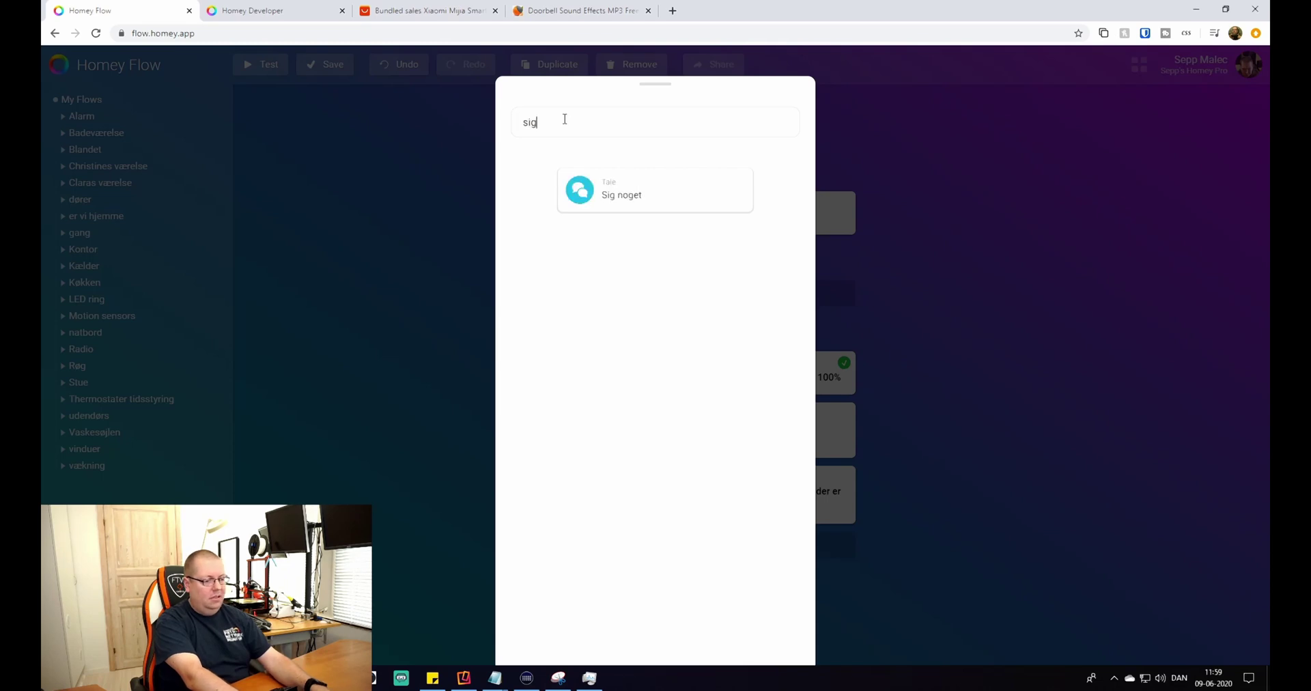
pyautogui.click(616, 199)
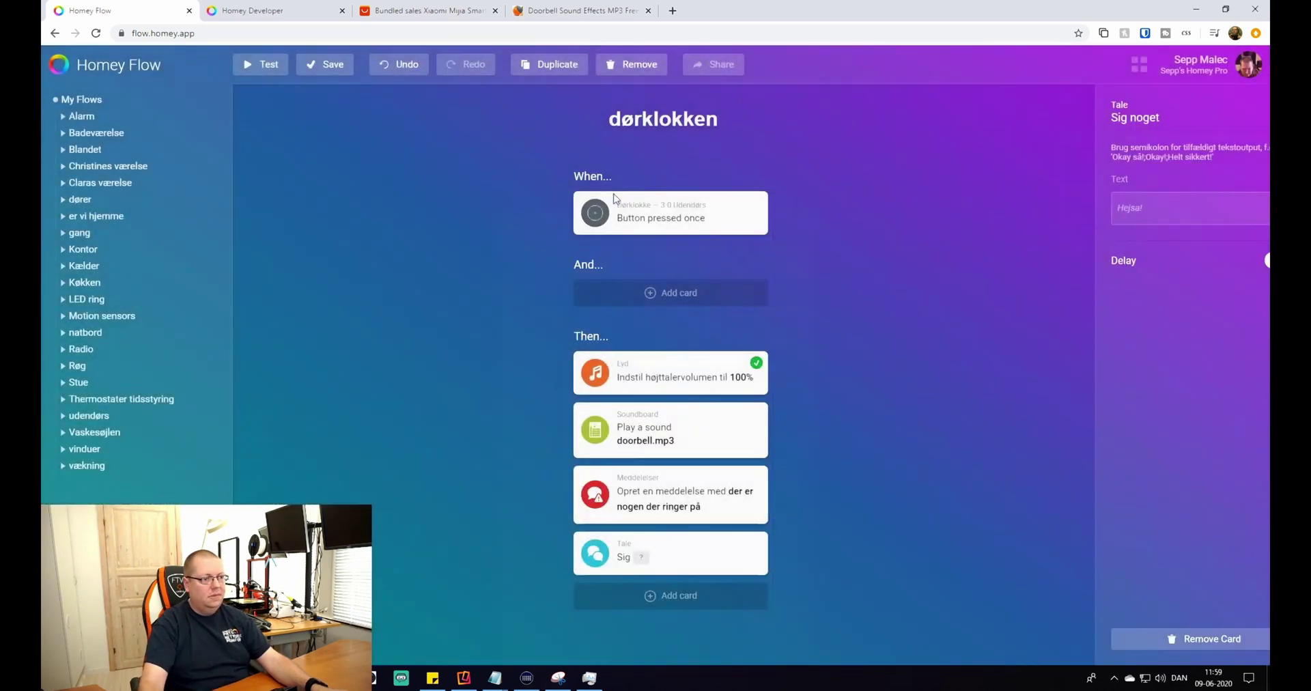
pyautogui.click(1091, 203)
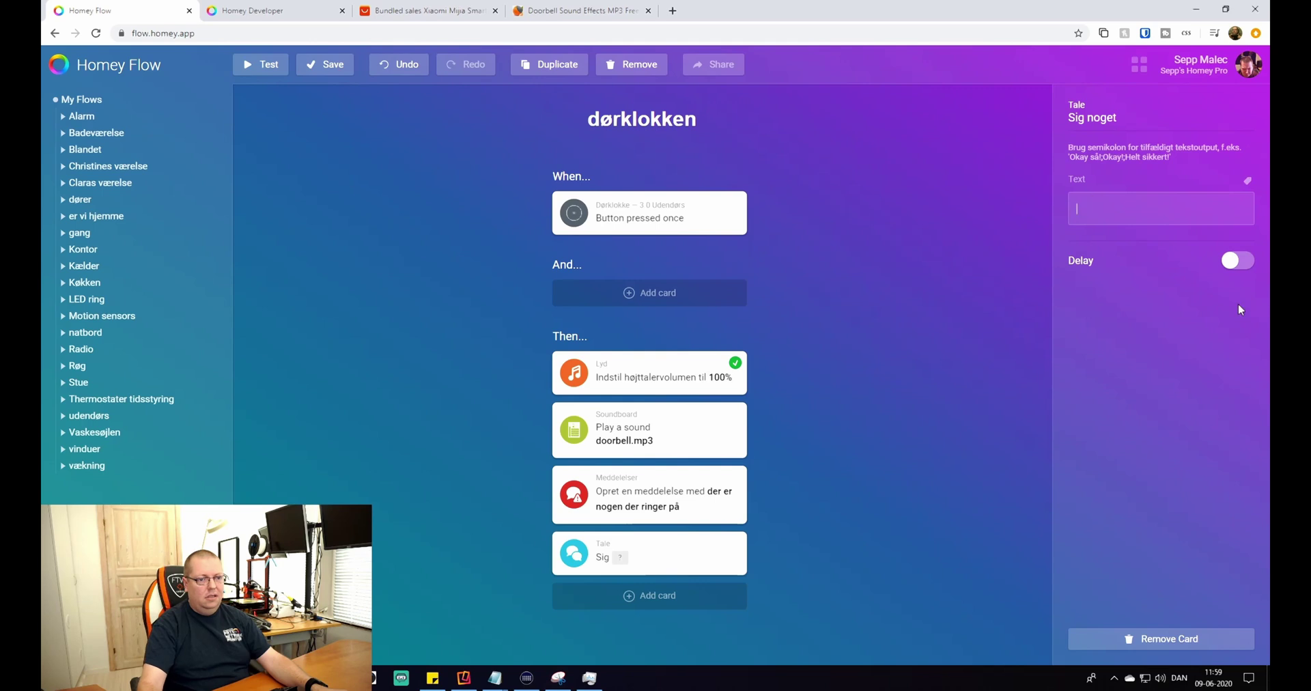
pyautogui.write('der er nogen ')
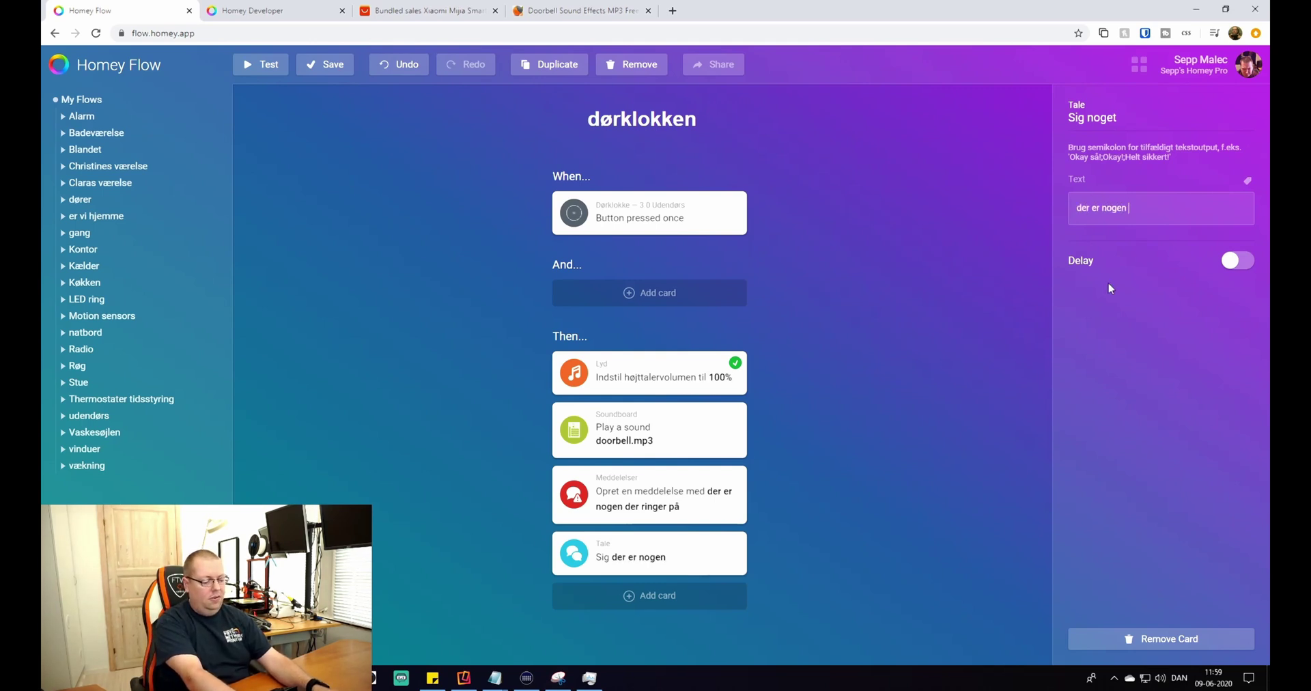
pyautogui.write('ved hoveddøren')
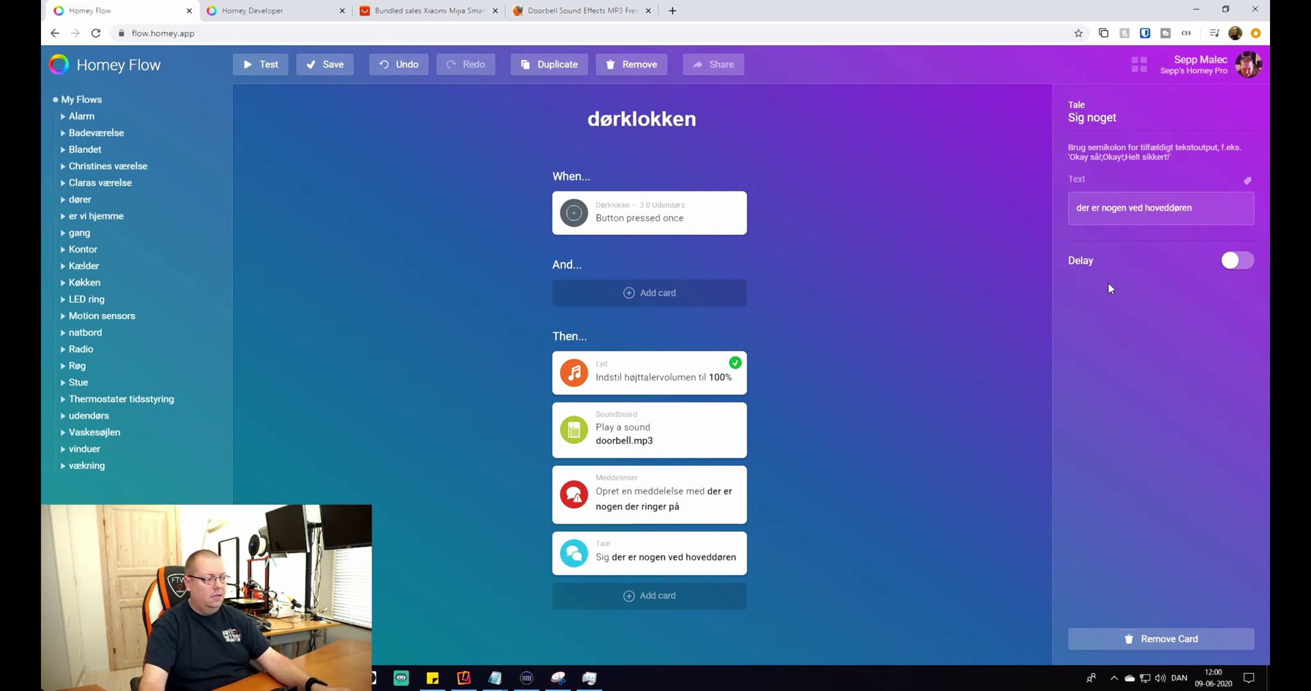
pyautogui.click(981, 402)
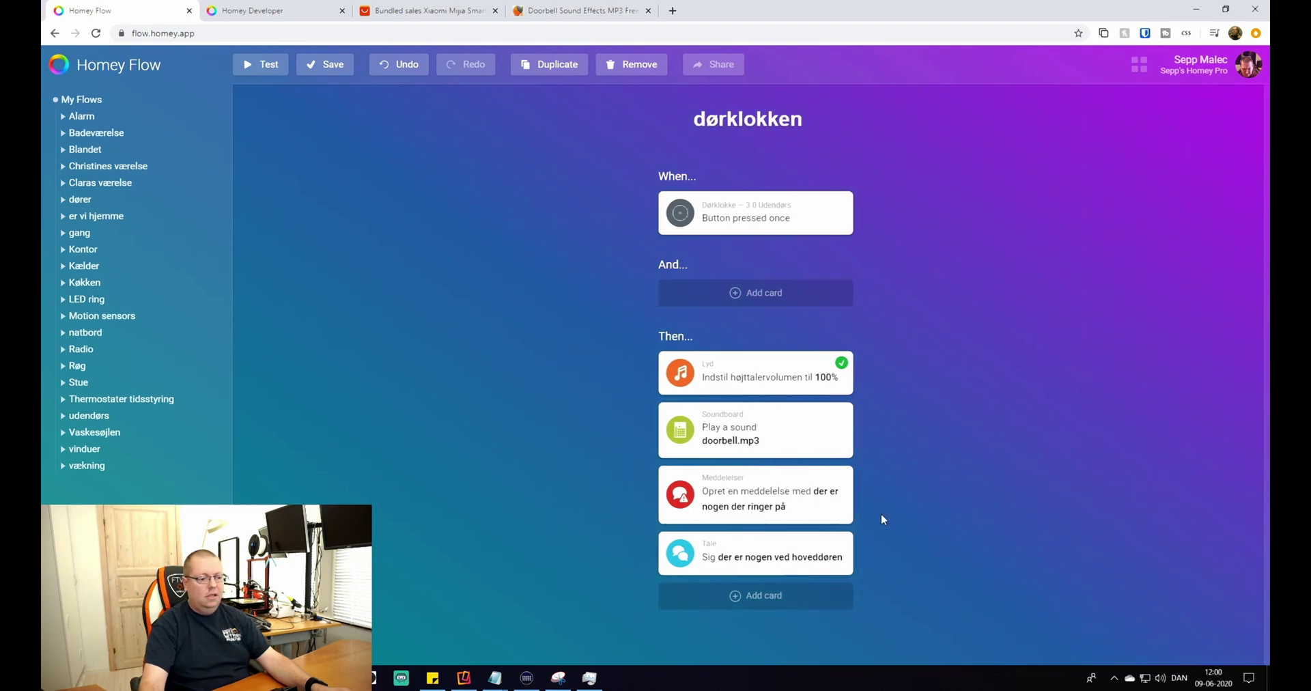
# Step: Find the LED-ring card "Indstil lysstyrke" by searching for "led", add it under Then and set it to 100%
pyautogui.click(754, 594)
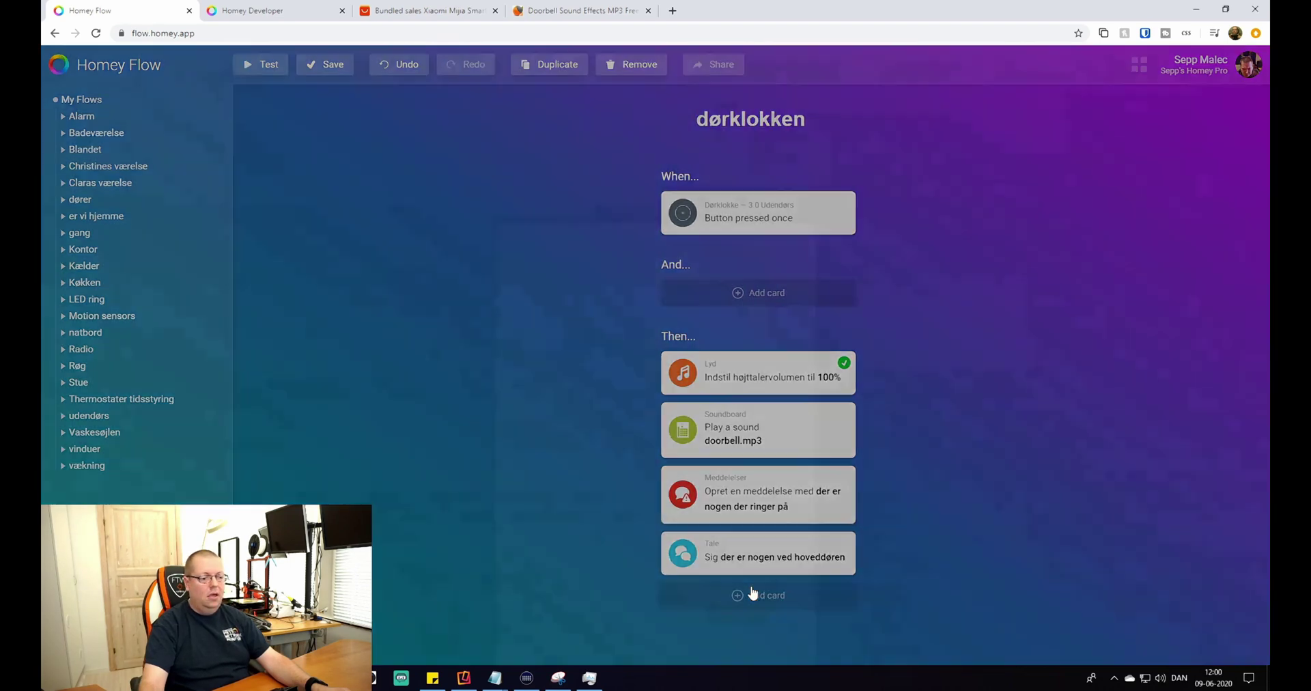
pyautogui.doubleClick(577, 115)
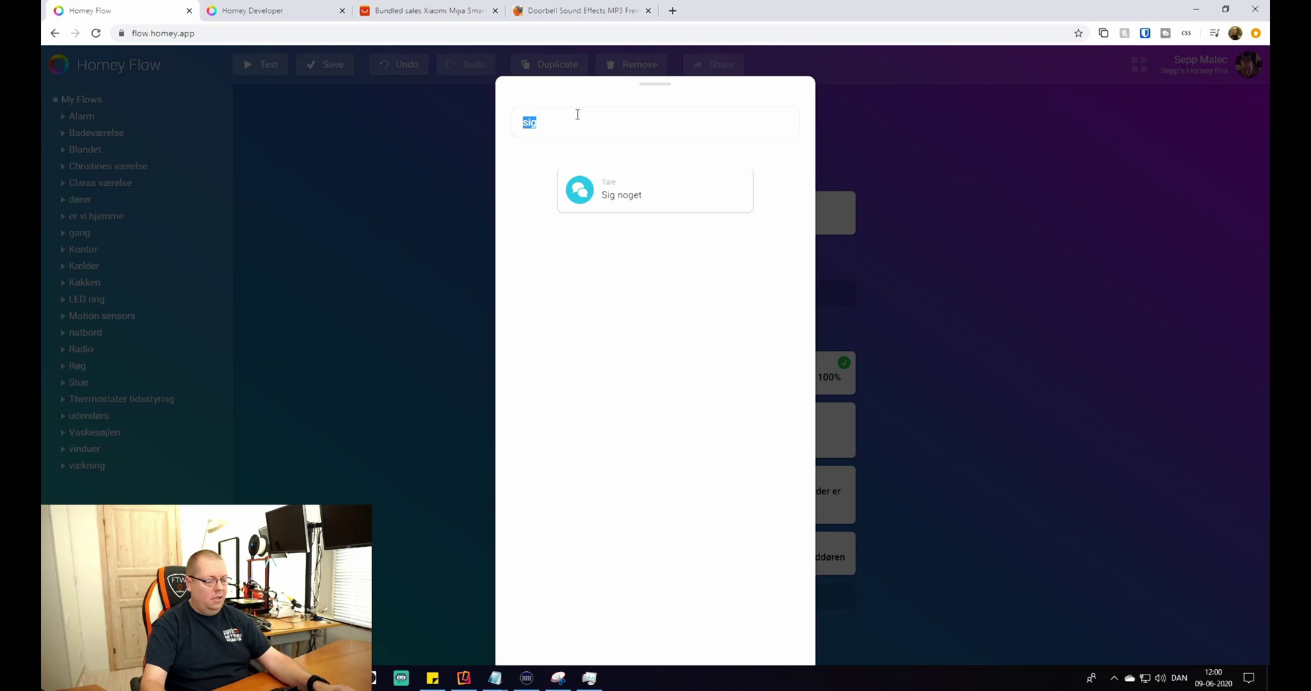
pyautogui.write('led')
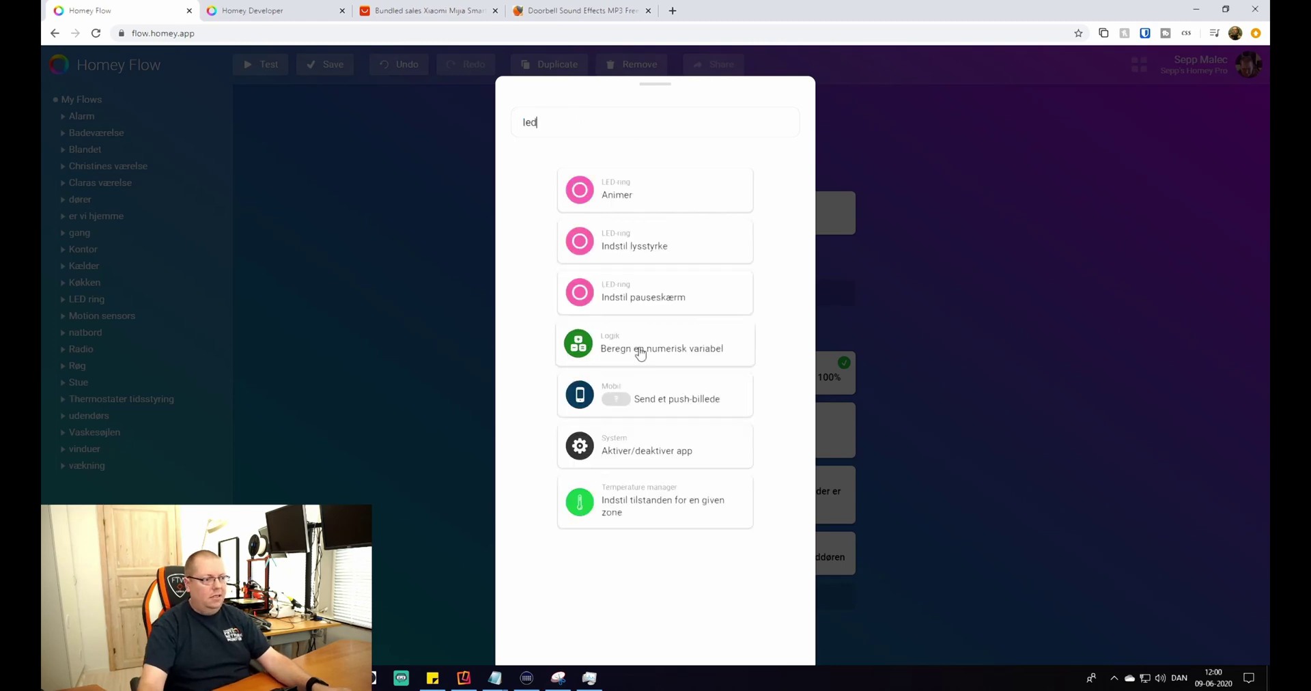
pyautogui.click(669, 247)
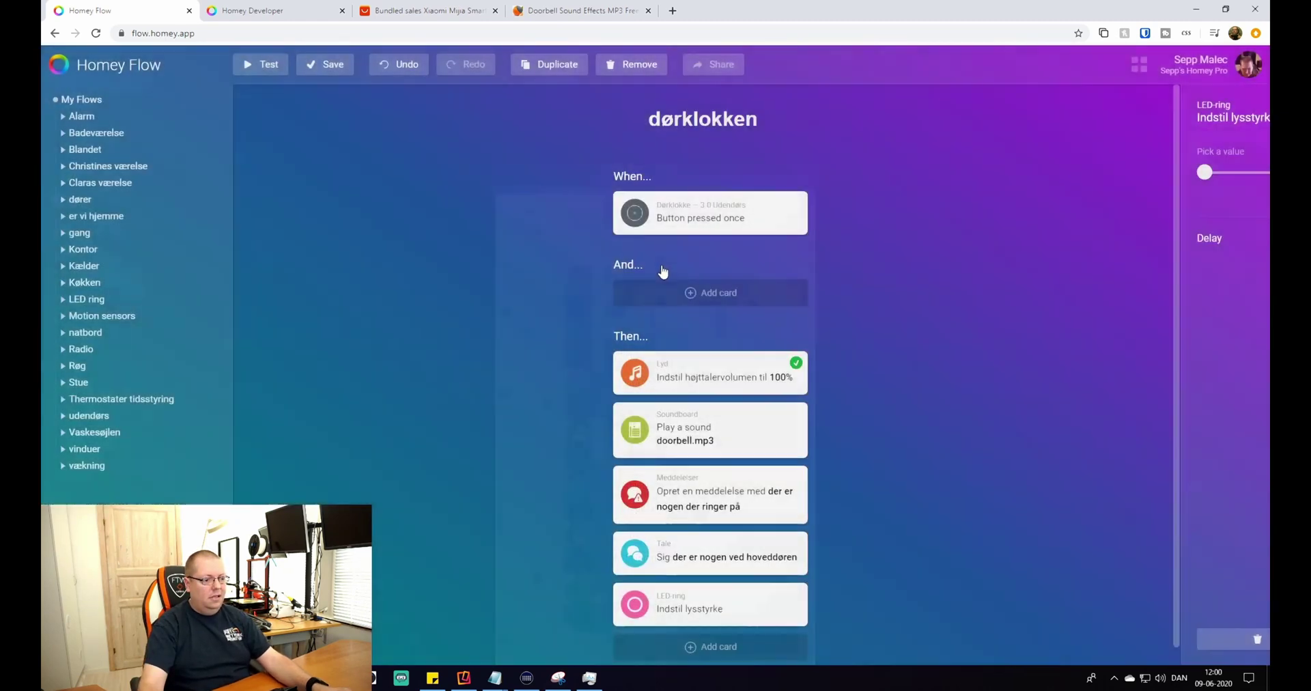
pyautogui.moveTo(1076, 179); pyautogui.dragTo(1248, 174)
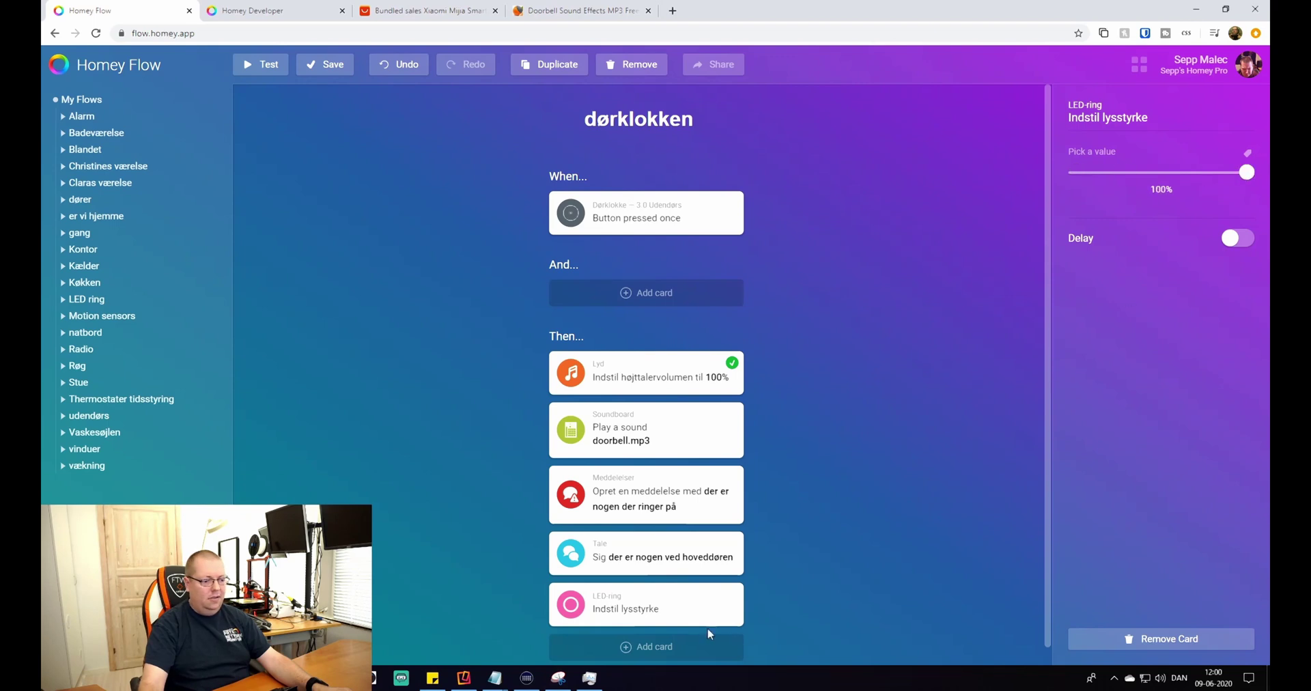
# Step: Add the LED-ring card "Animer" under Then with the Roter animation and a duration of 10 seconds
pyautogui.click(661, 646)
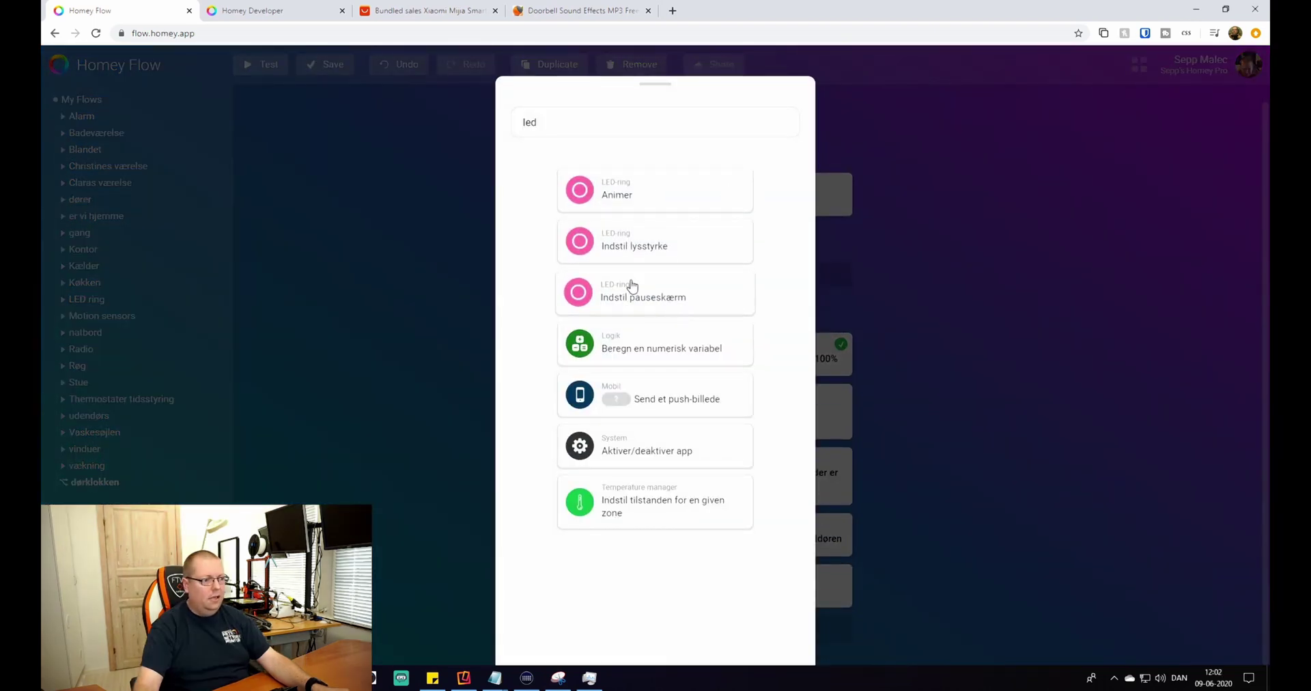
pyautogui.click(623, 186)
pyautogui.click(1106, 179)
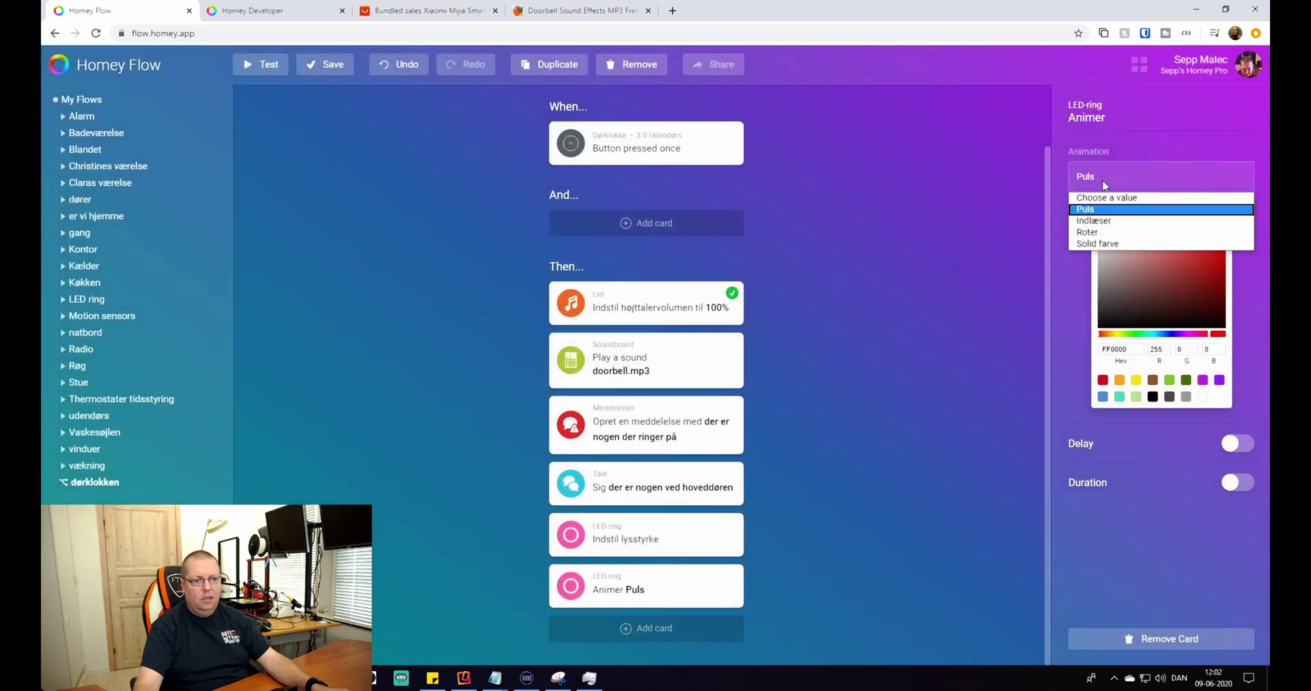
pyautogui.click(1120, 233)
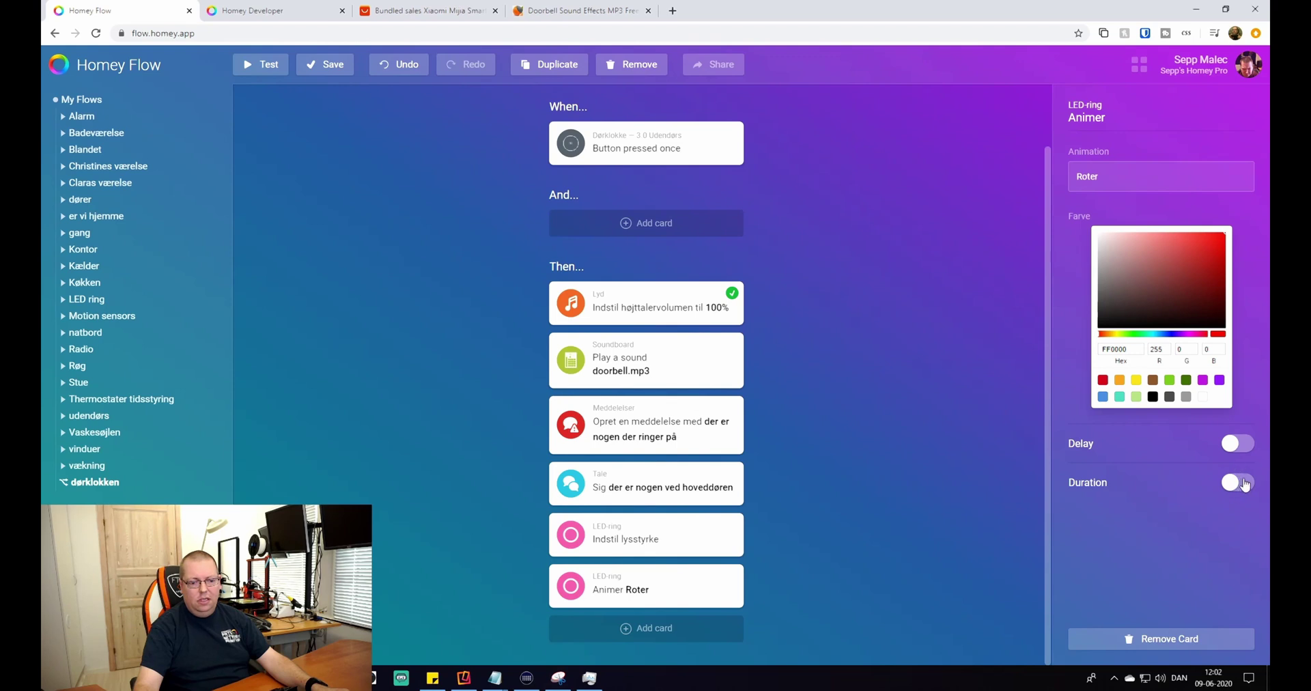
pyautogui.click(1243, 482)
pyautogui.write('10')
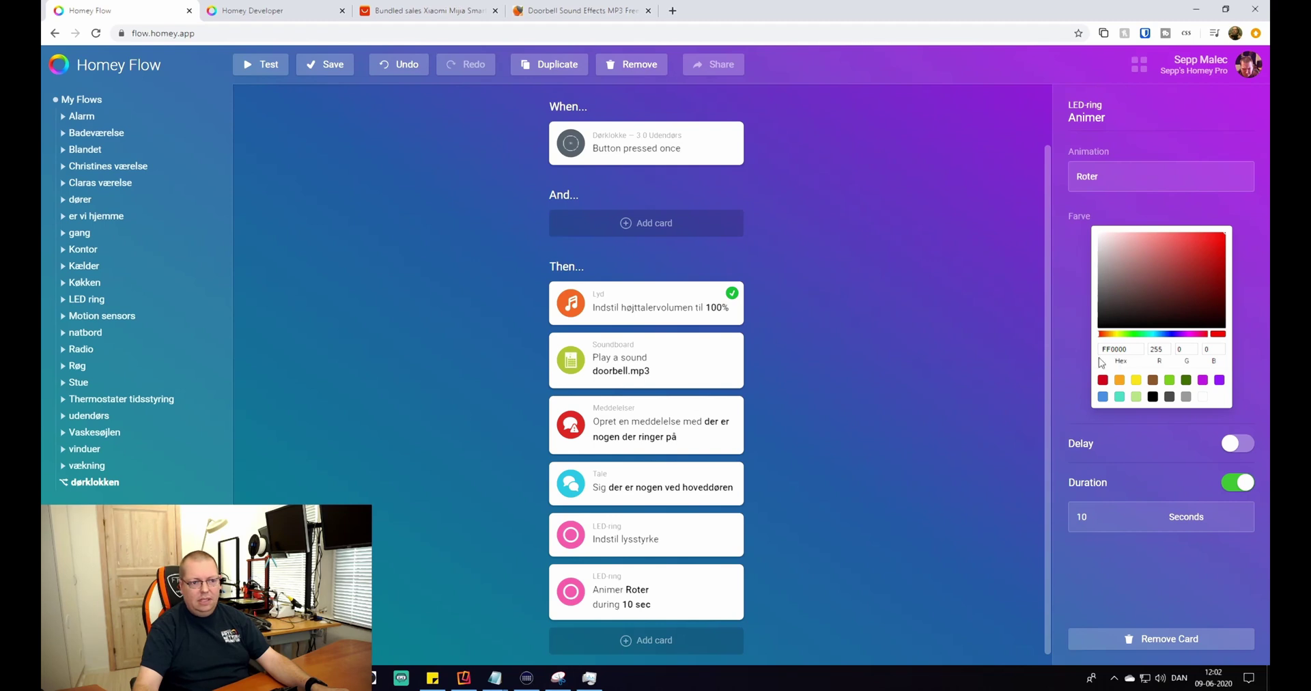
# Step: Save the dørklokken flow, rechecking the Animer card's arguments, and test the flow
pyautogui.click(348, 115)
pyautogui.click(324, 72)
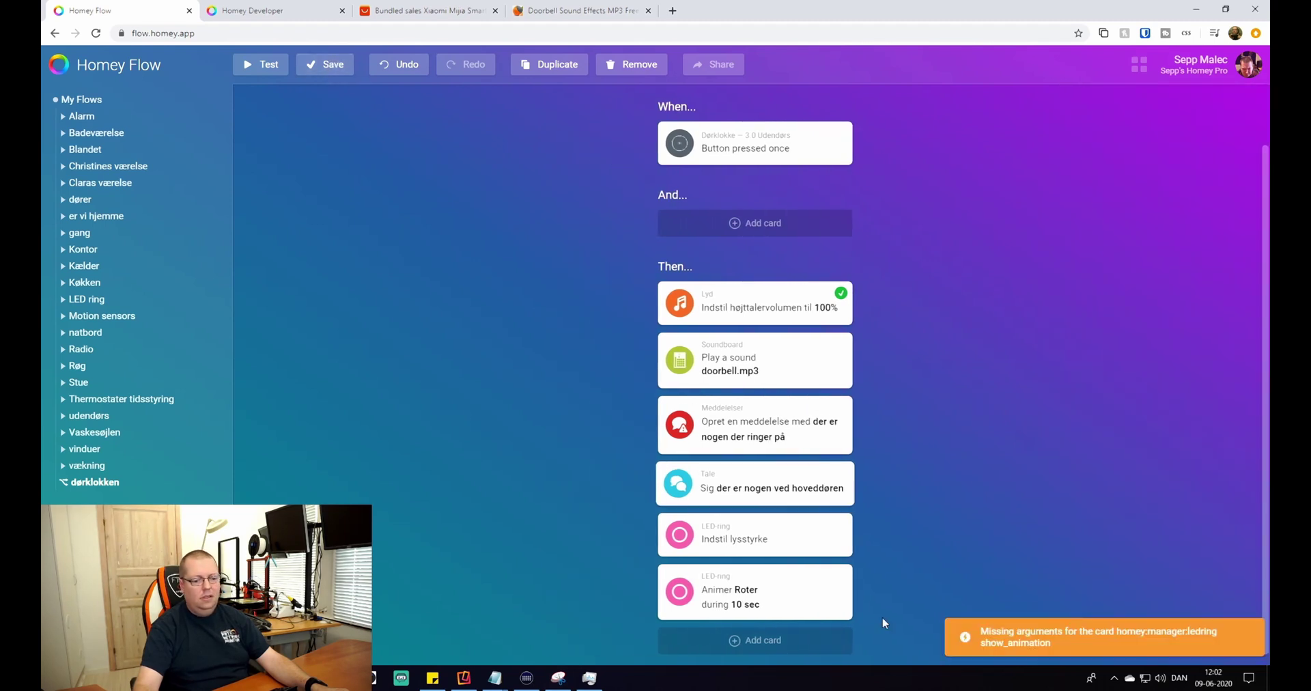
pyautogui.click(748, 602)
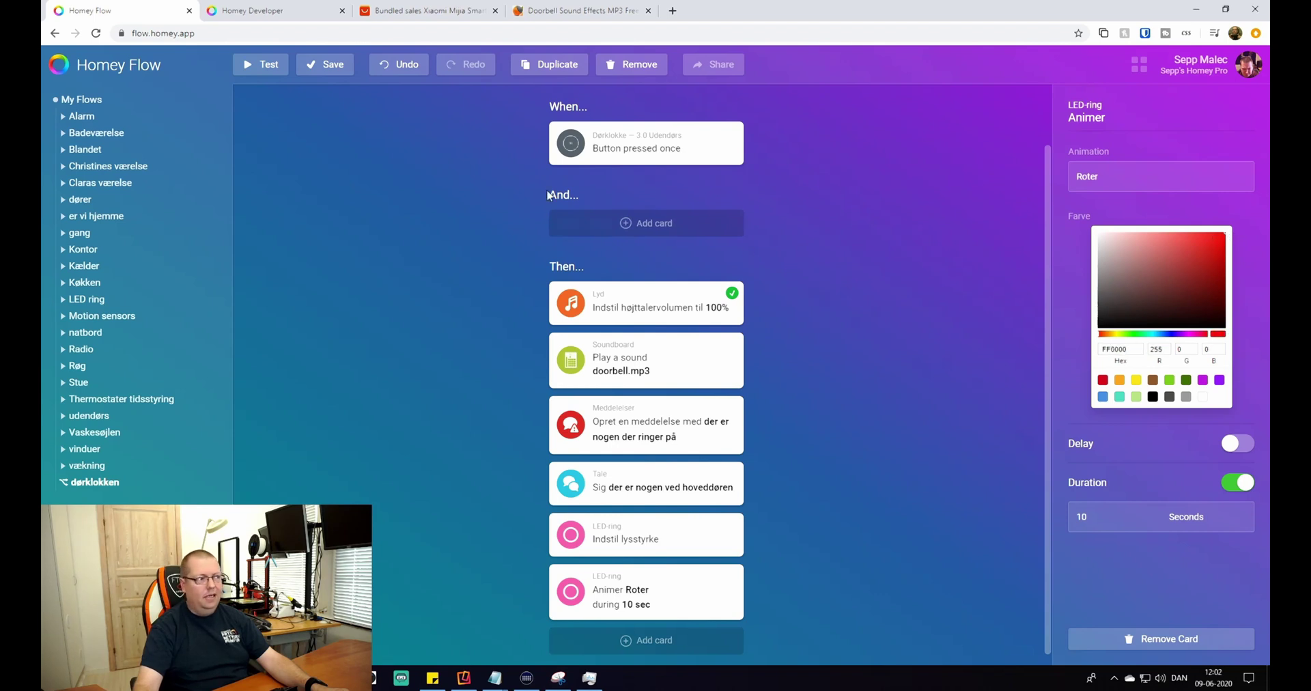
pyautogui.click(336, 66)
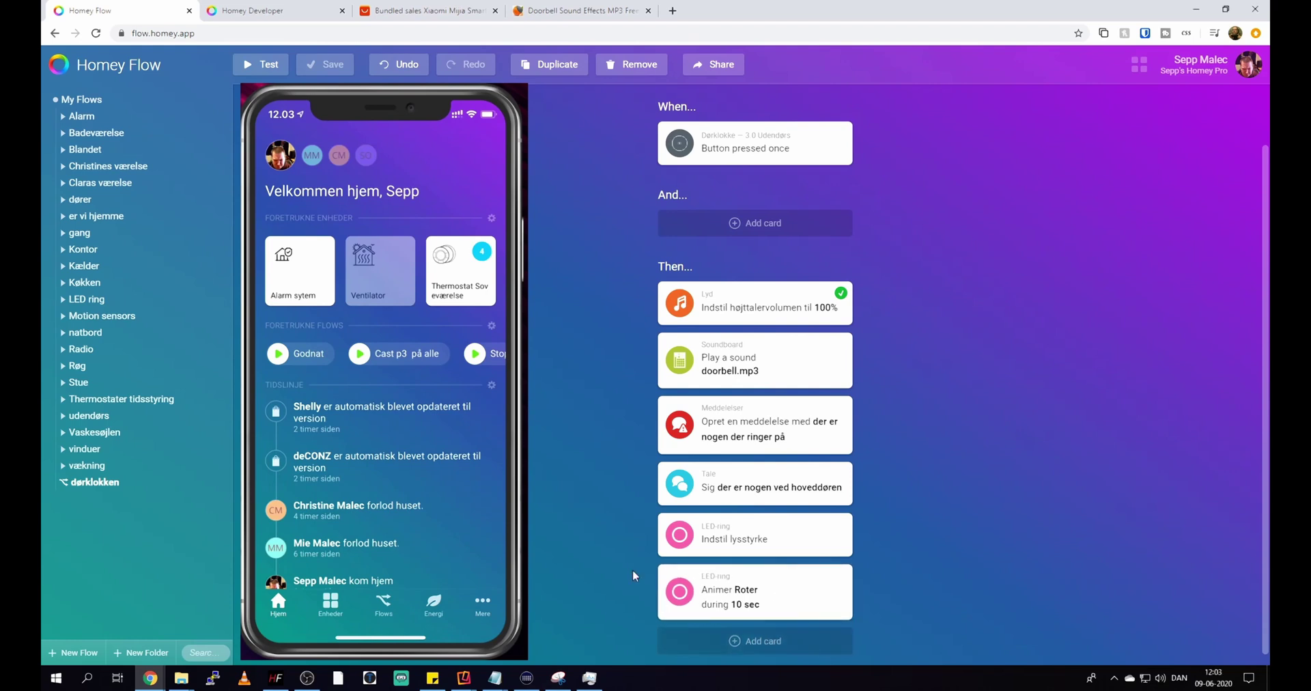
pyautogui.click(269, 66)
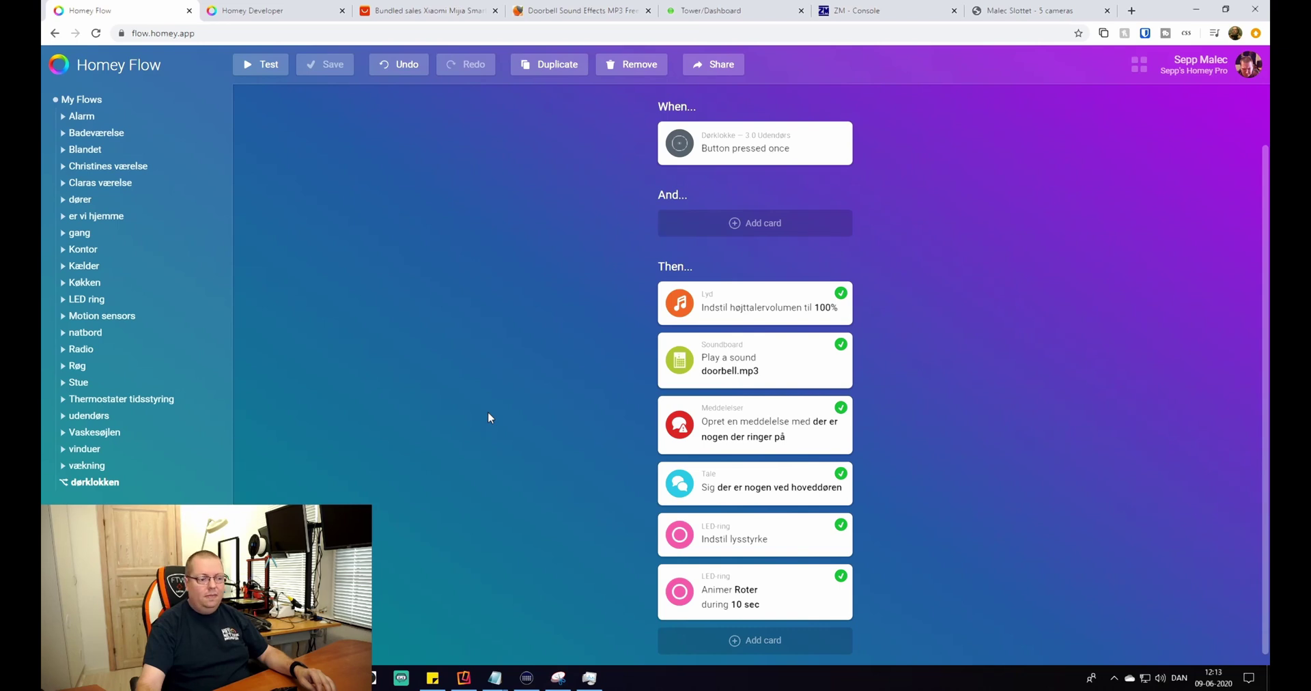
# Step: Switch to the Unraid dashboard and the camera overview page to examine the Docker containers and the live camera feeds
pyautogui.click(717, 10)
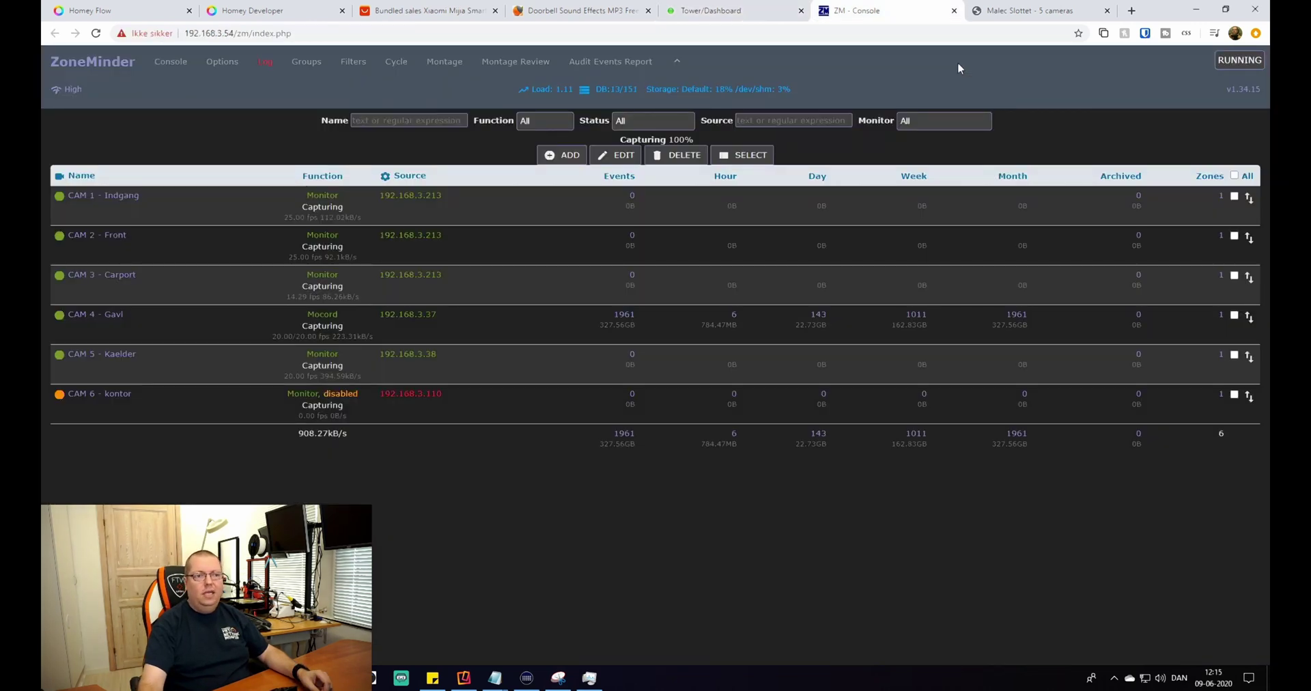
pyautogui.click(1030, 10)
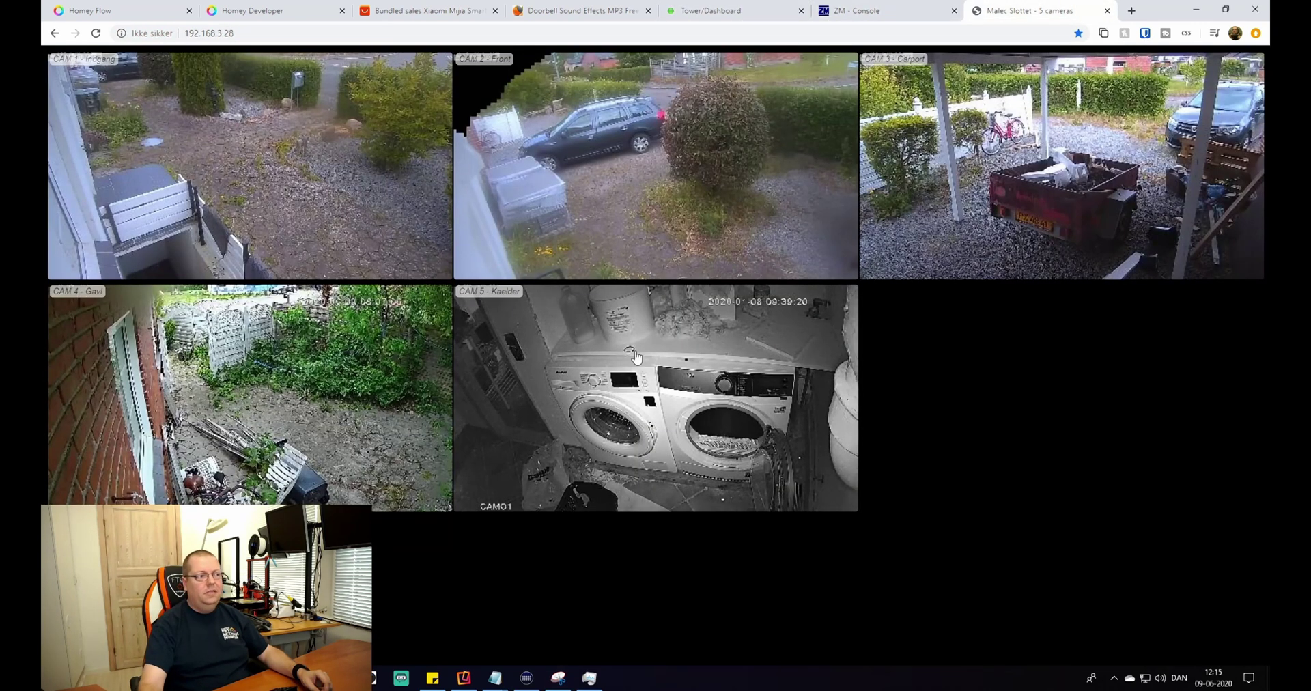
pyautogui.click(710, 11)
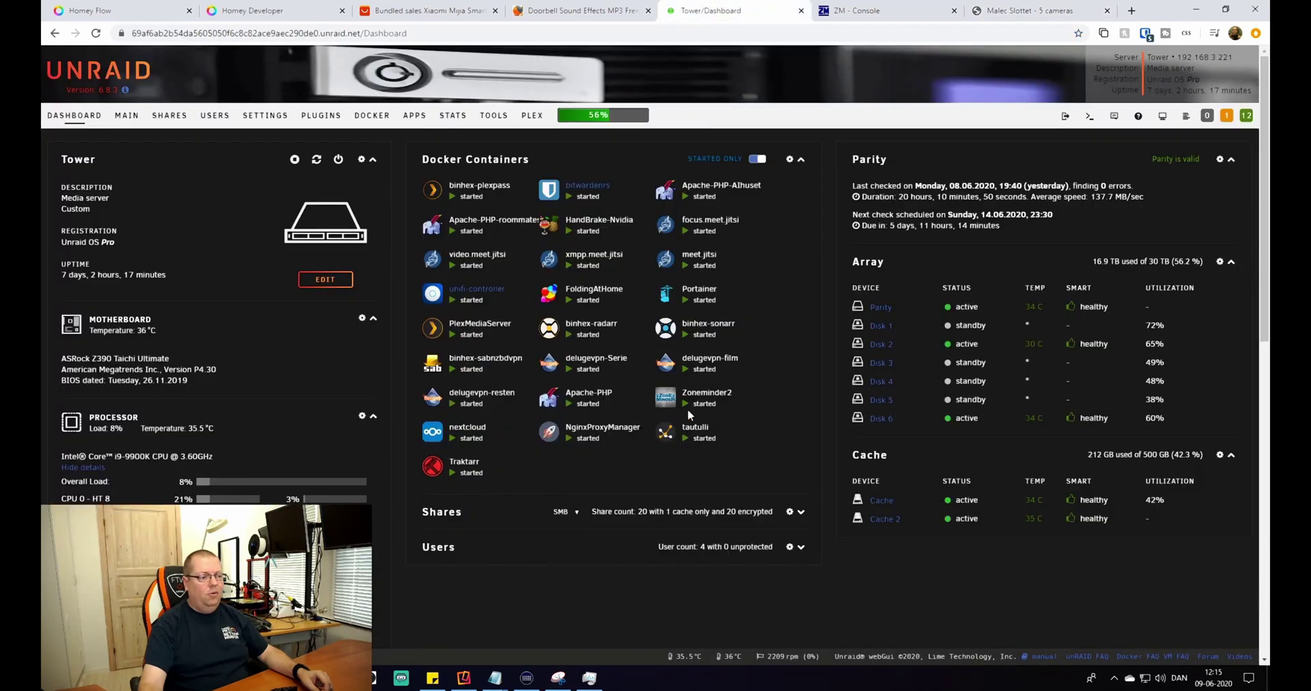
pyautogui.click(1030, 10)
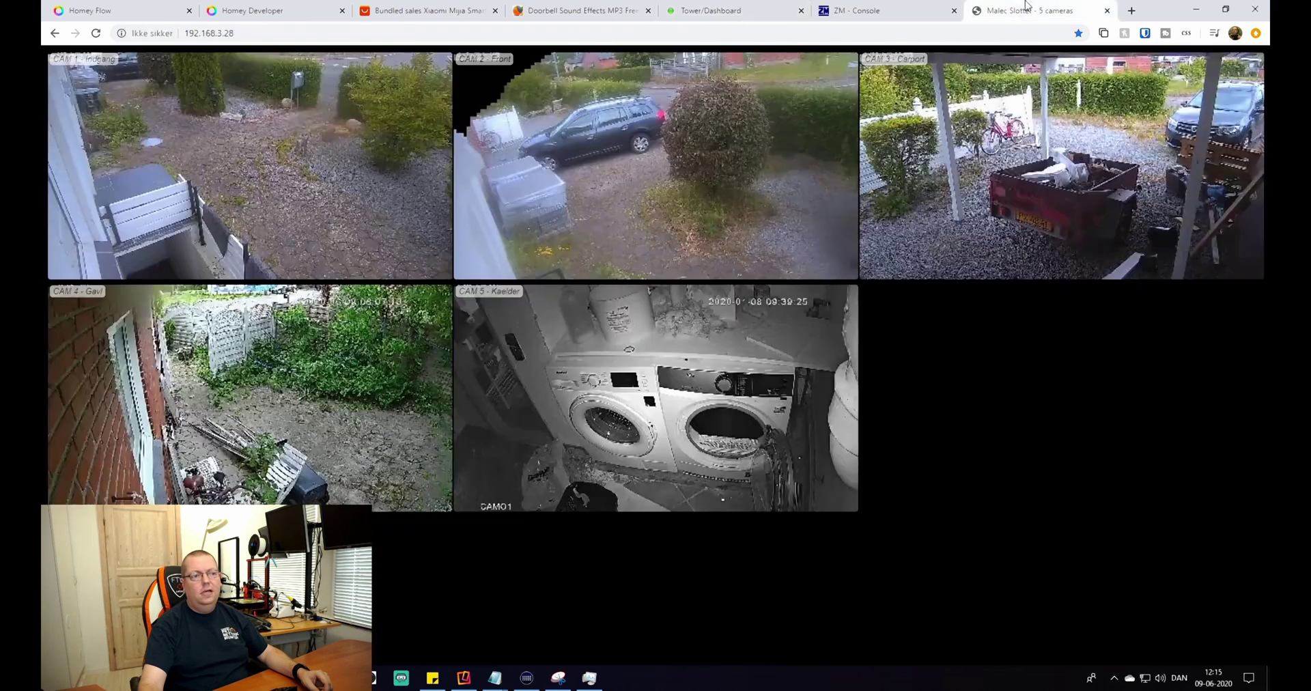